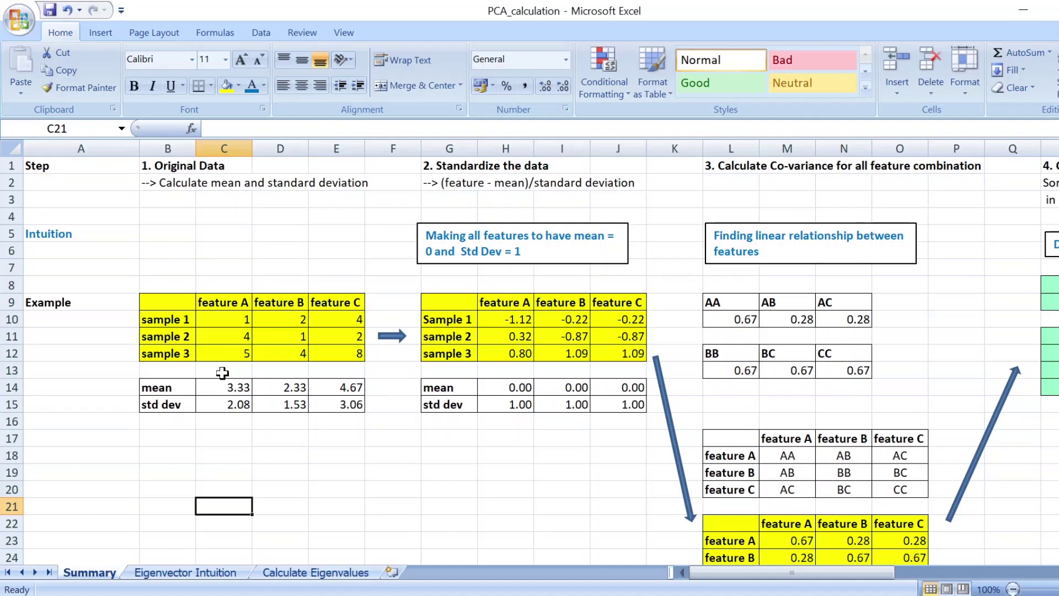
Step: Highlight the original sample table: labels, feature A–C columns, and the mean and std dev rows
click(247, 492)
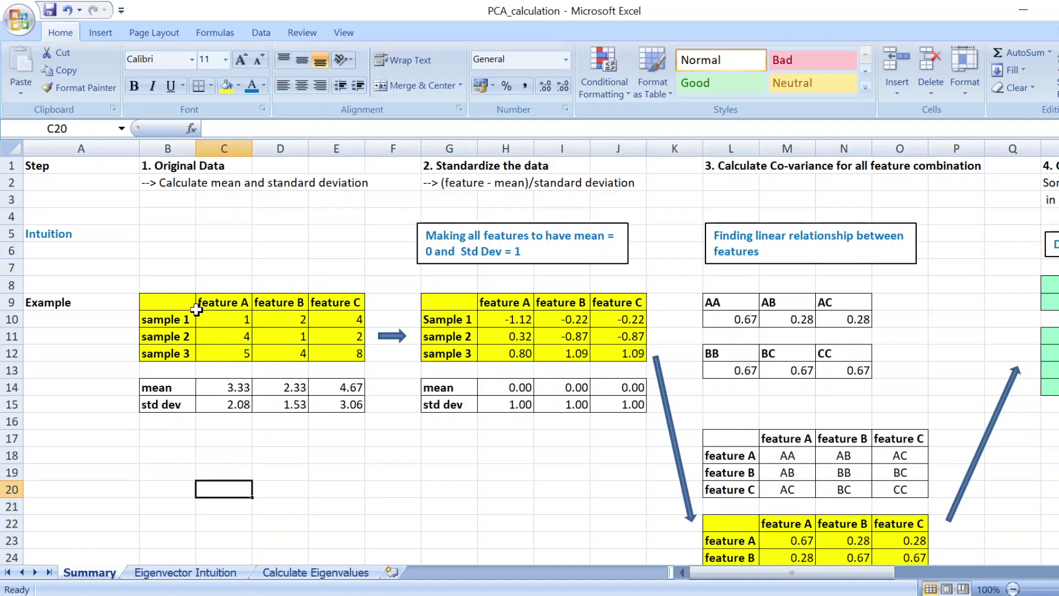
drag(182, 302, 323, 355)
drag(164, 326, 166, 353)
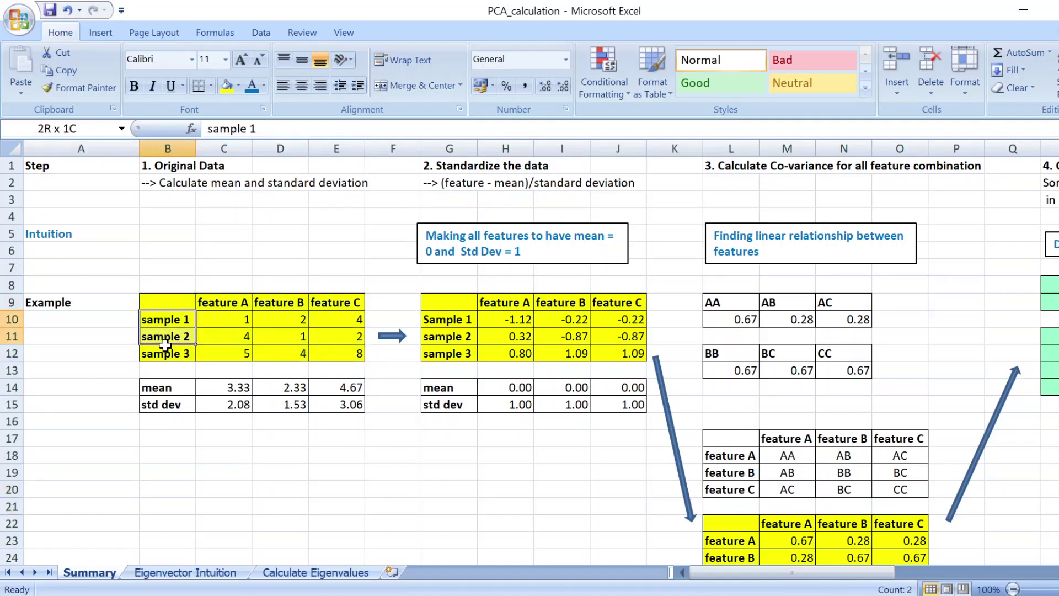
drag(243, 303, 326, 303)
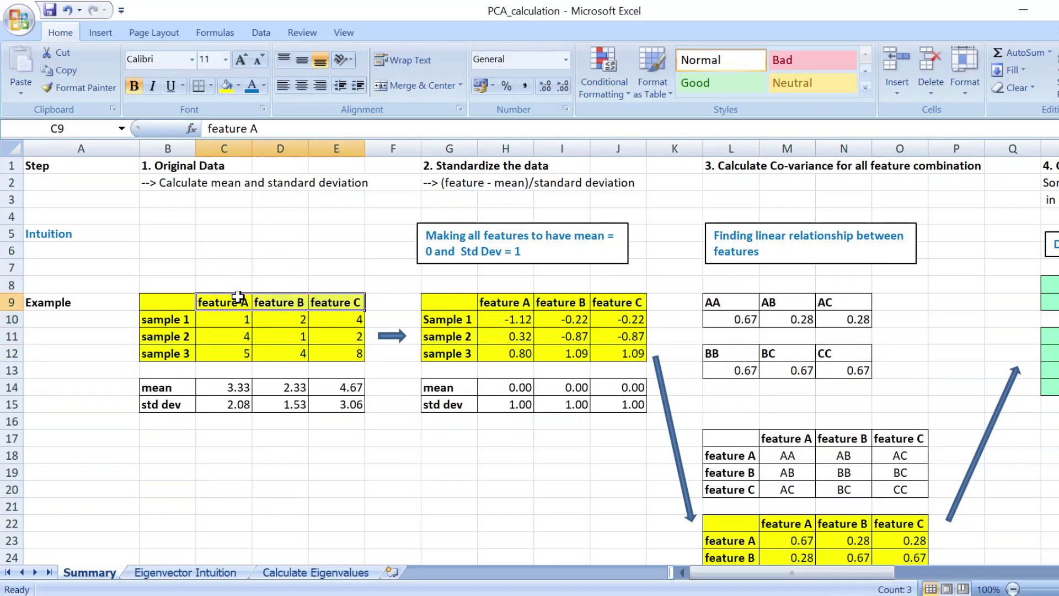
click(171, 387)
click(170, 403)
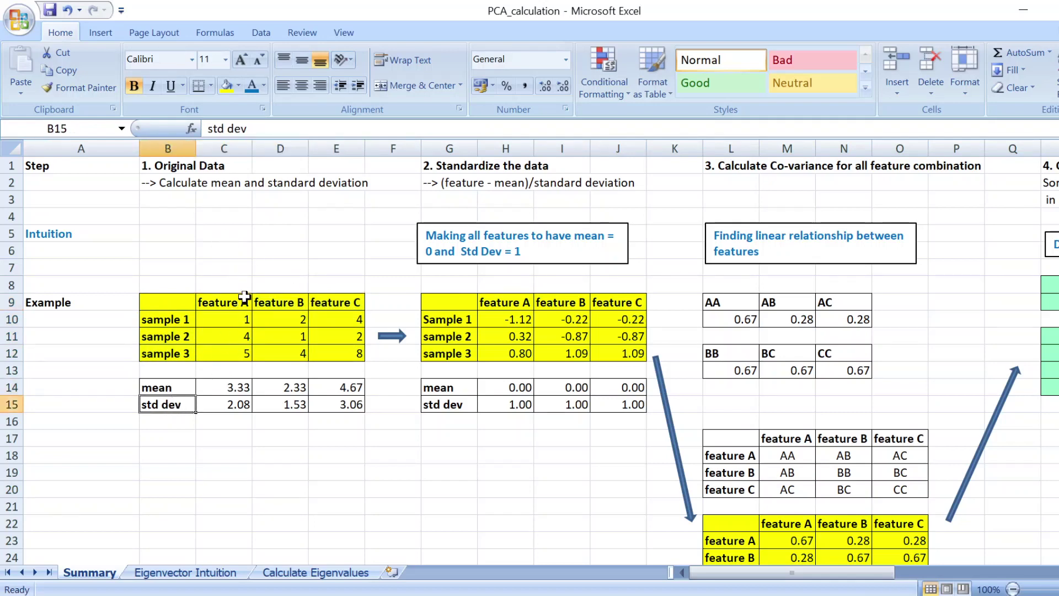
drag(244, 297, 242, 353)
drag(281, 301, 290, 356)
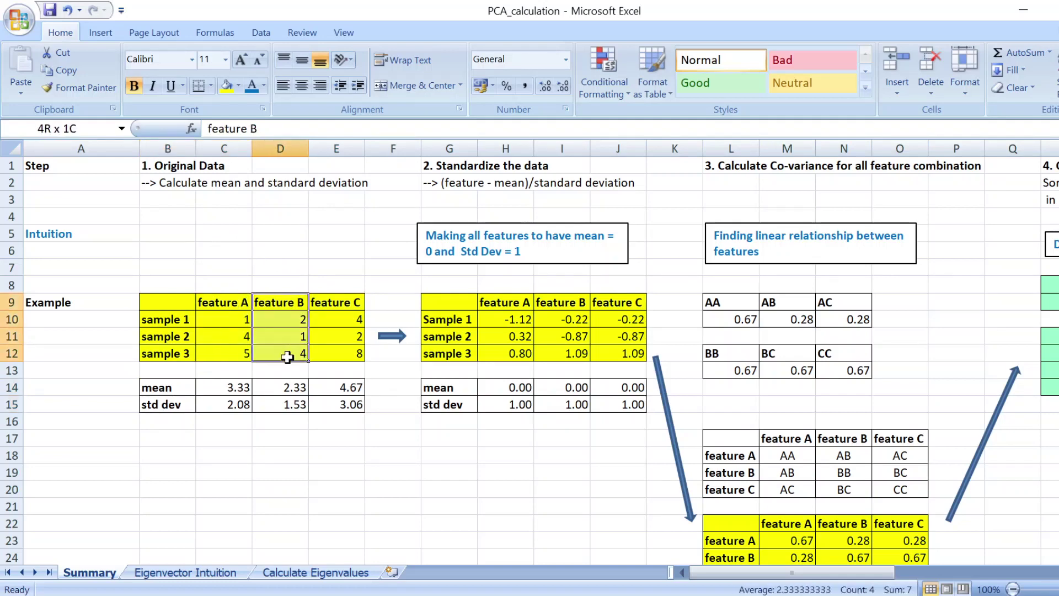
drag(350, 301, 351, 358)
drag(176, 387, 348, 401)
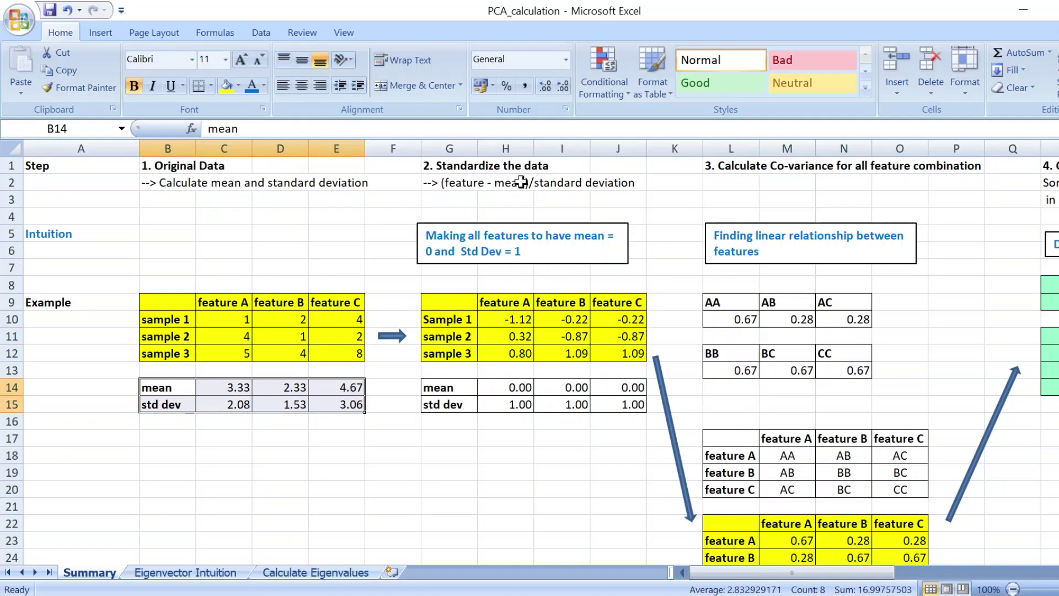
Step: Inspect the standardization formulas in H10, I11, J10 and H12 without changing them
click(513, 320)
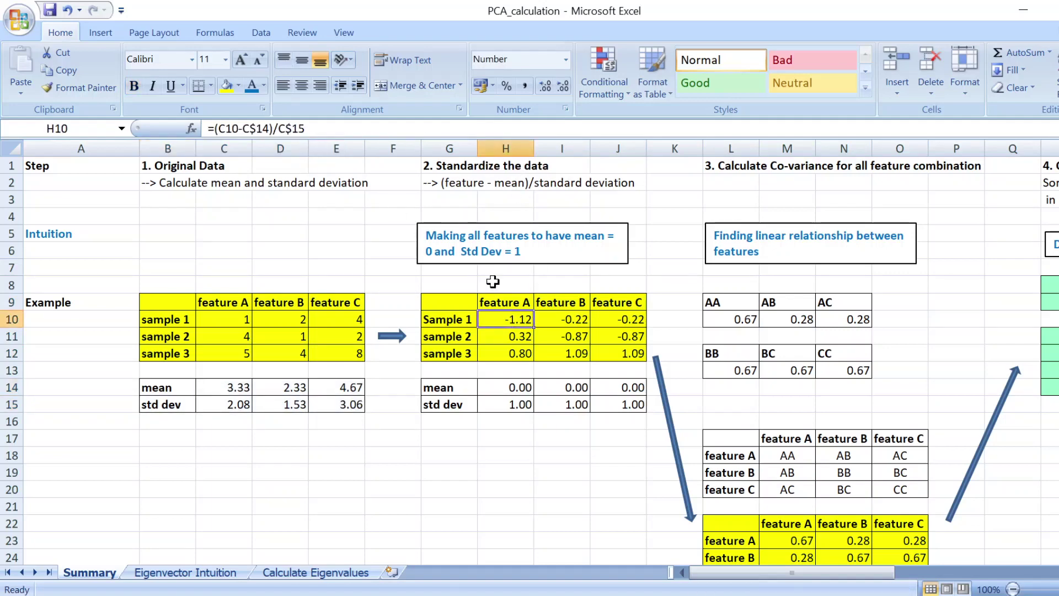
double_click(510, 322)
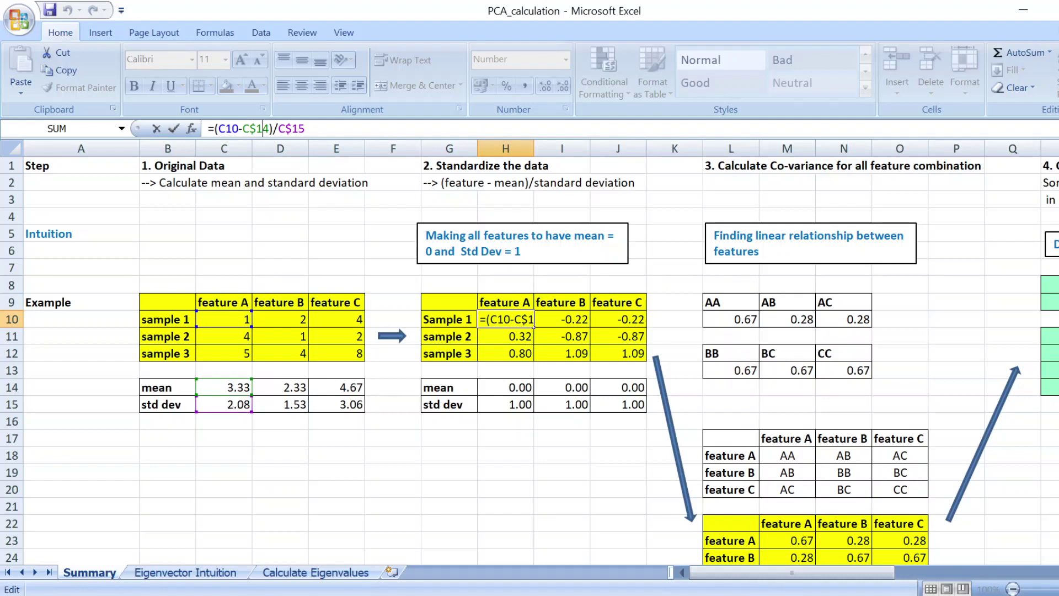
key(ctrl+Return)
click(552, 319)
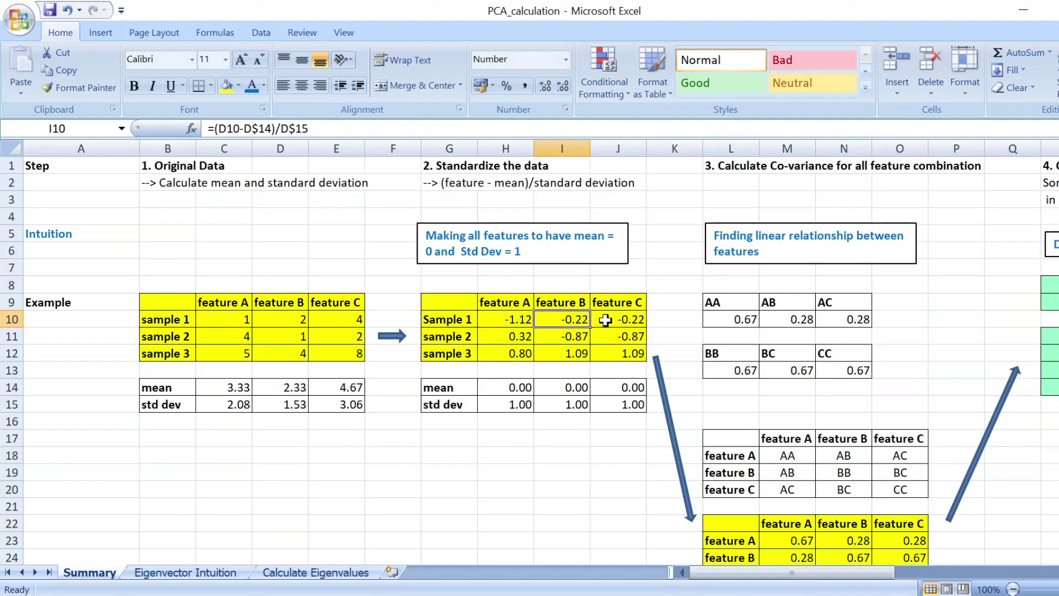
click(635, 320)
click(574, 337)
click(516, 353)
click(555, 339)
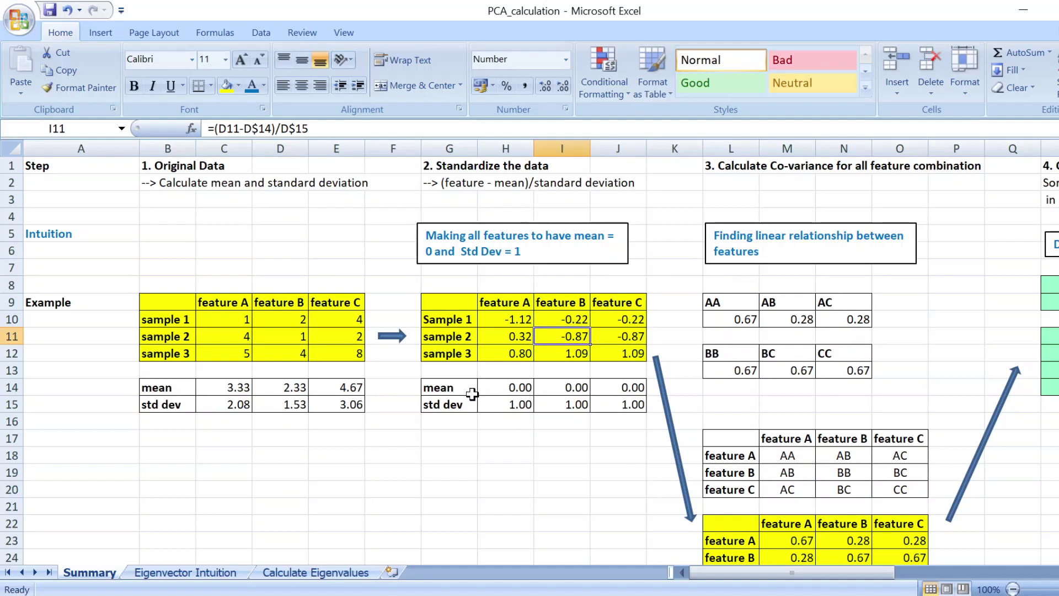
Step: Review the standardized data table and its feature A mean and std dev formulas
click(450, 405)
click(513, 389)
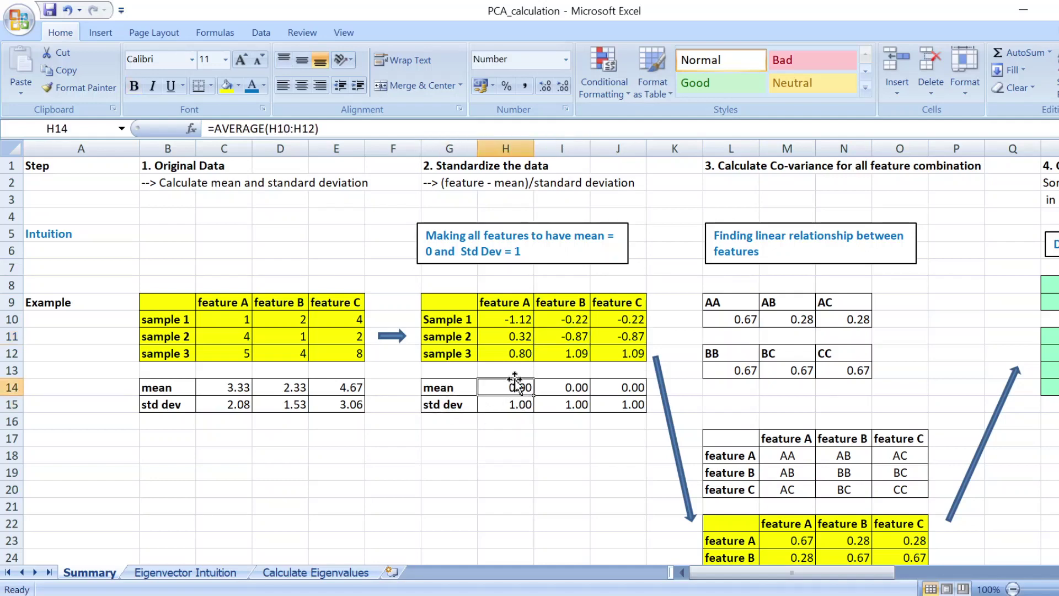
drag(473, 304, 613, 351)
drag(521, 305, 519, 346)
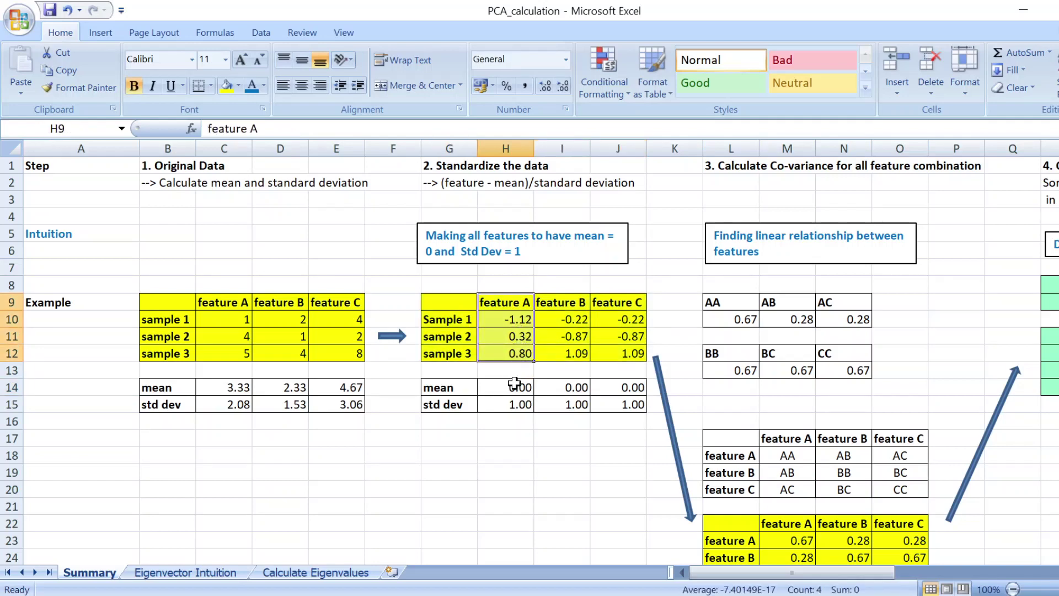
click(514, 406)
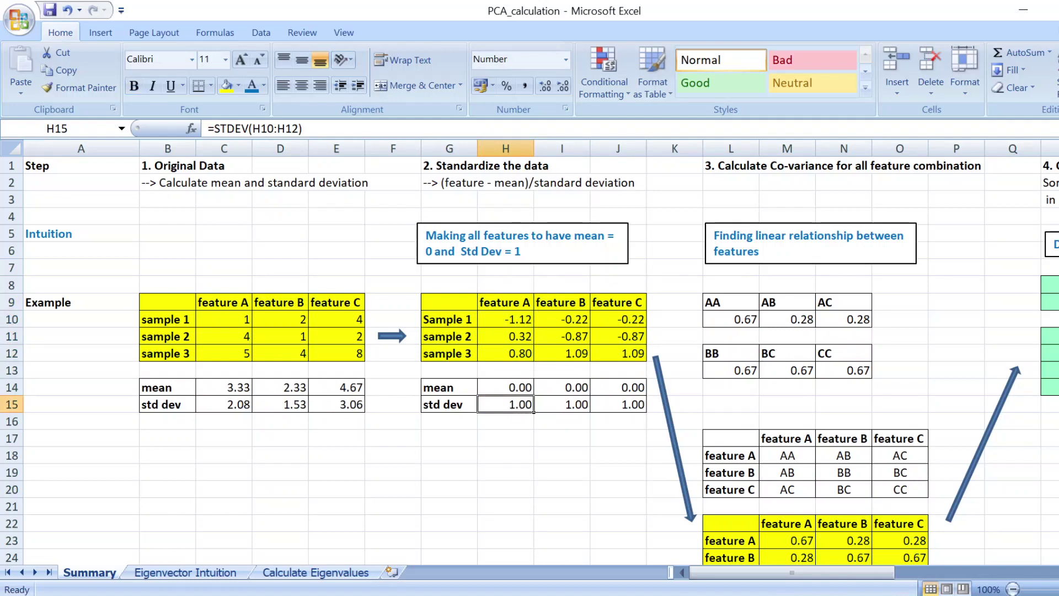
drag(752, 574, 805, 580)
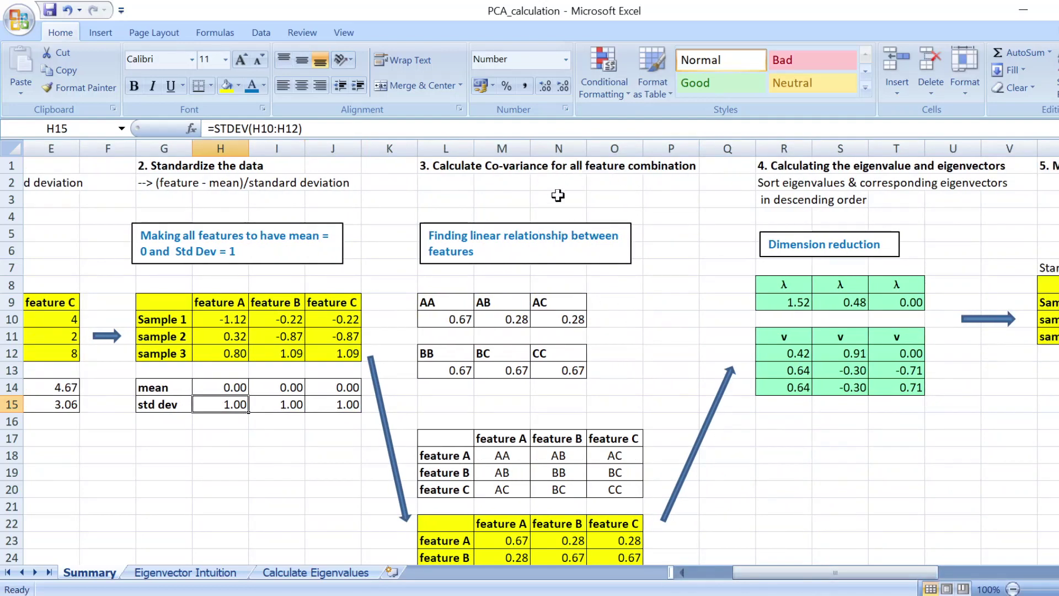
Step: Point out the feature A and B headers alongside the AA and AB covariance labels
click(235, 303)
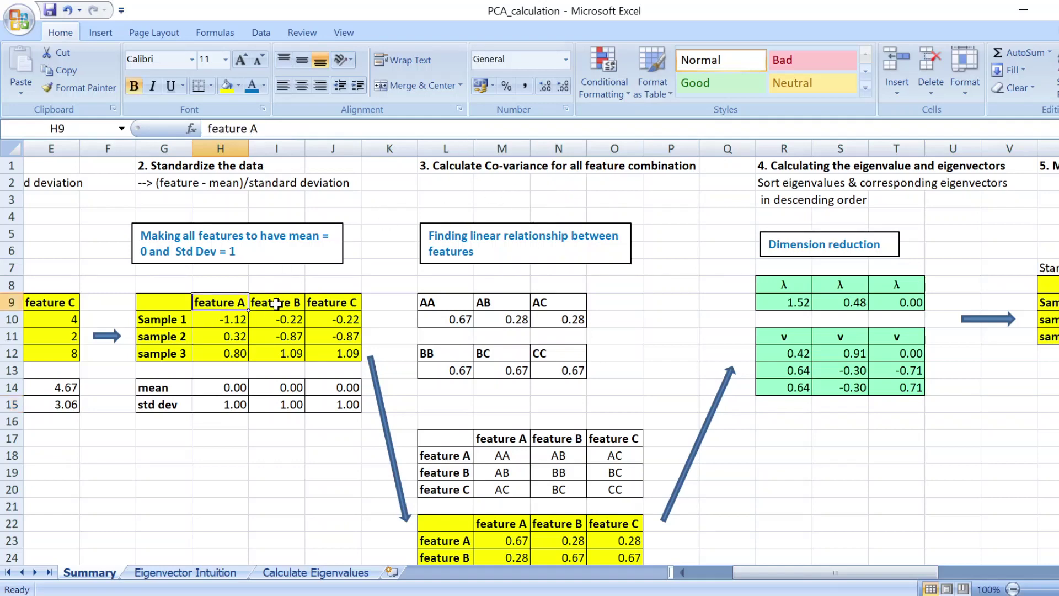
click(274, 305)
click(220, 307)
click(287, 303)
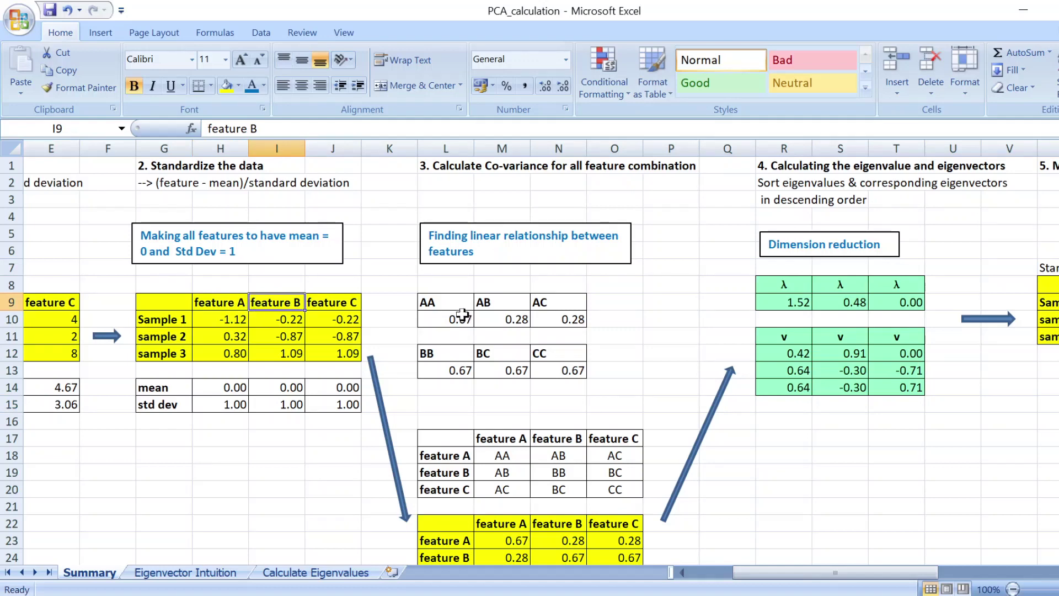
click(445, 308)
click(238, 302)
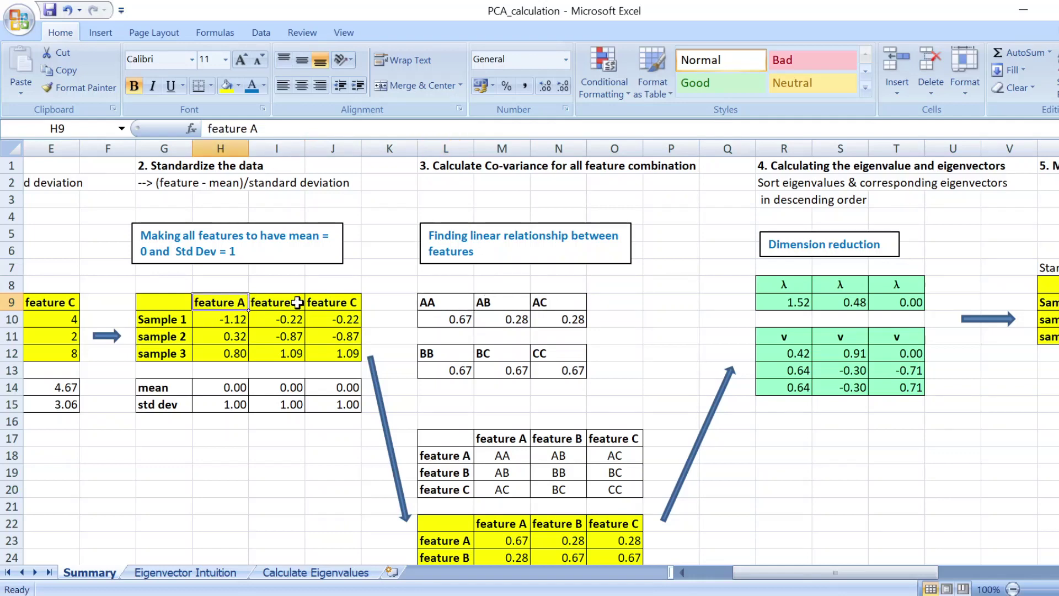
click(482, 301)
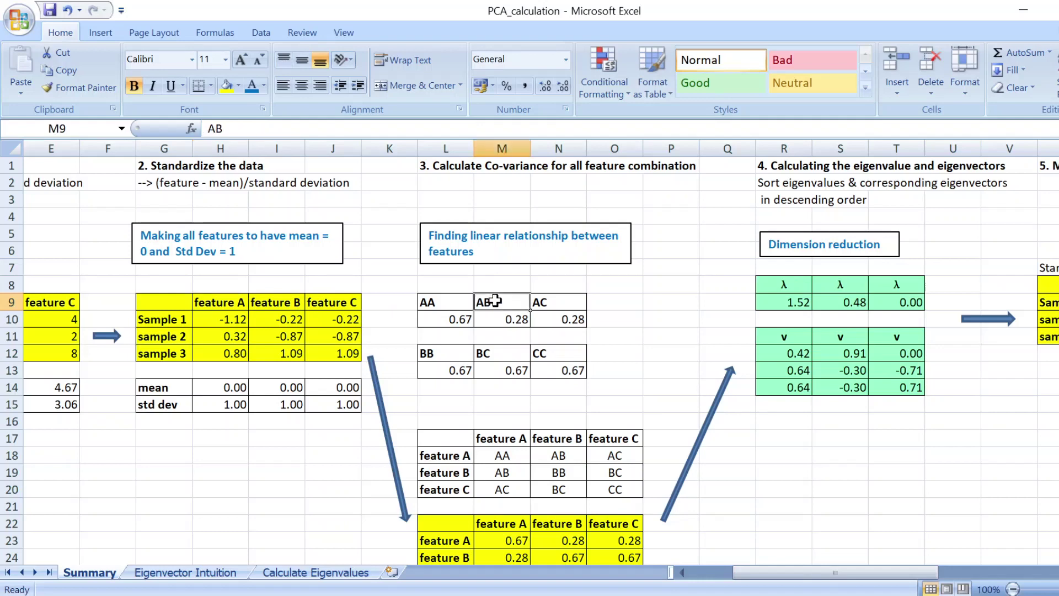
Step: Walk through the AB covariance formula: its three product terms and the divisor 3
click(522, 320)
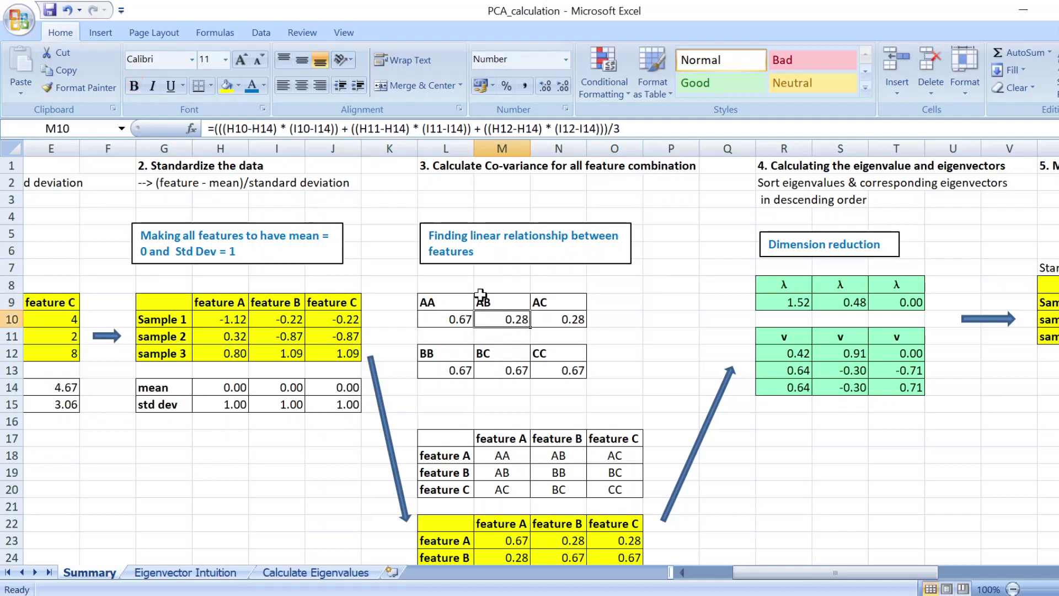
click(231, 322)
click(499, 316)
double_click(495, 319)
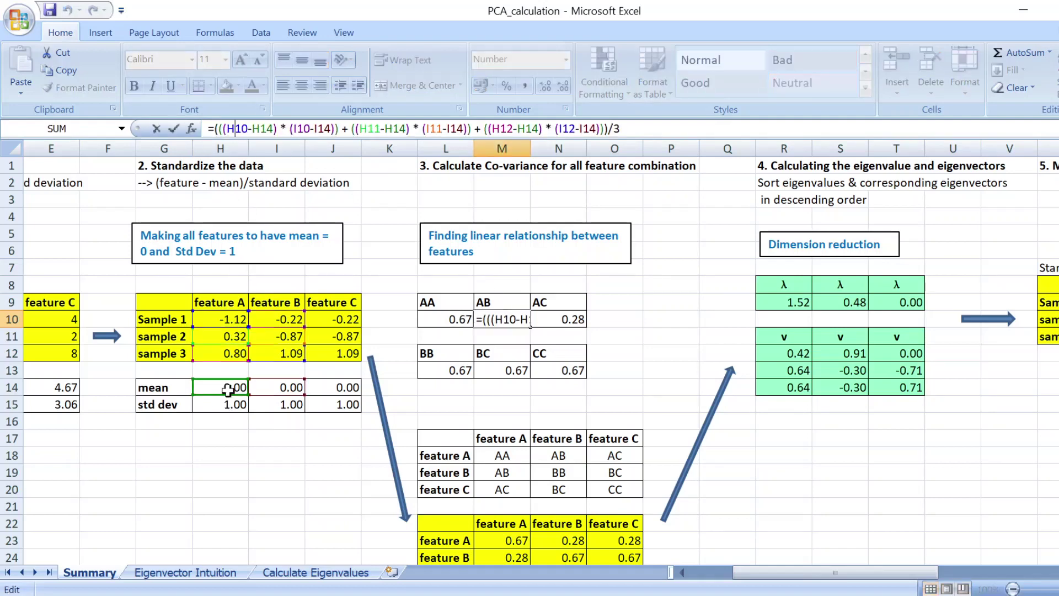
drag(228, 391, 227, 393)
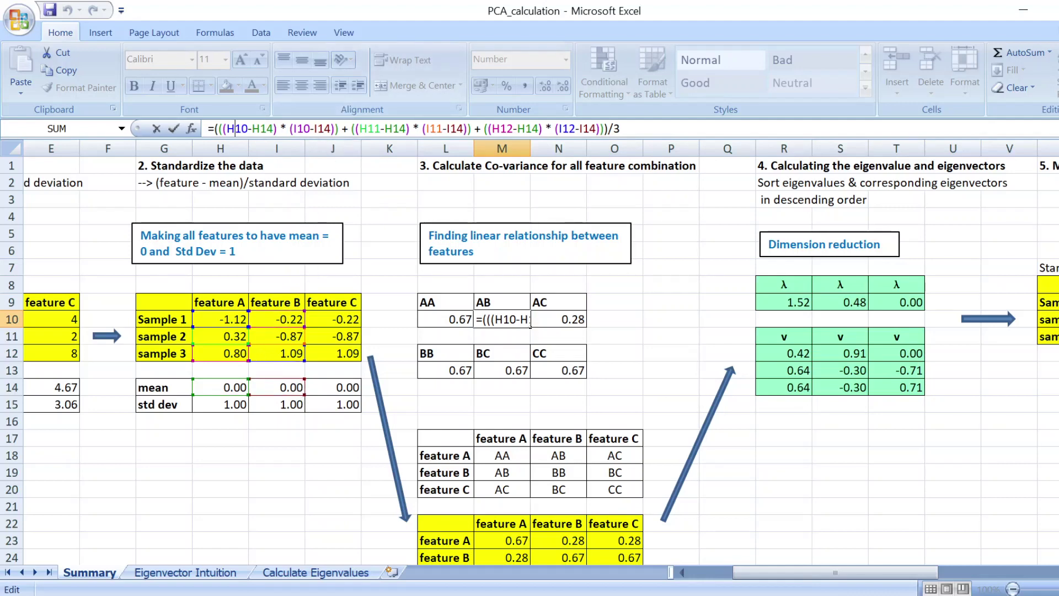
drag(227, 129, 324, 129)
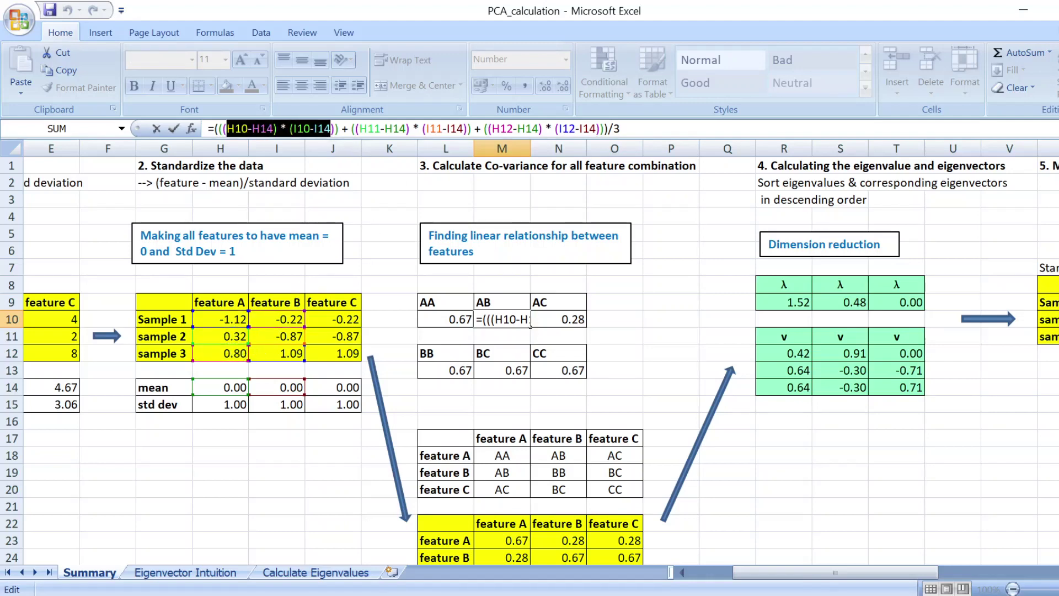
drag(368, 128, 429, 129)
drag(525, 129, 575, 129)
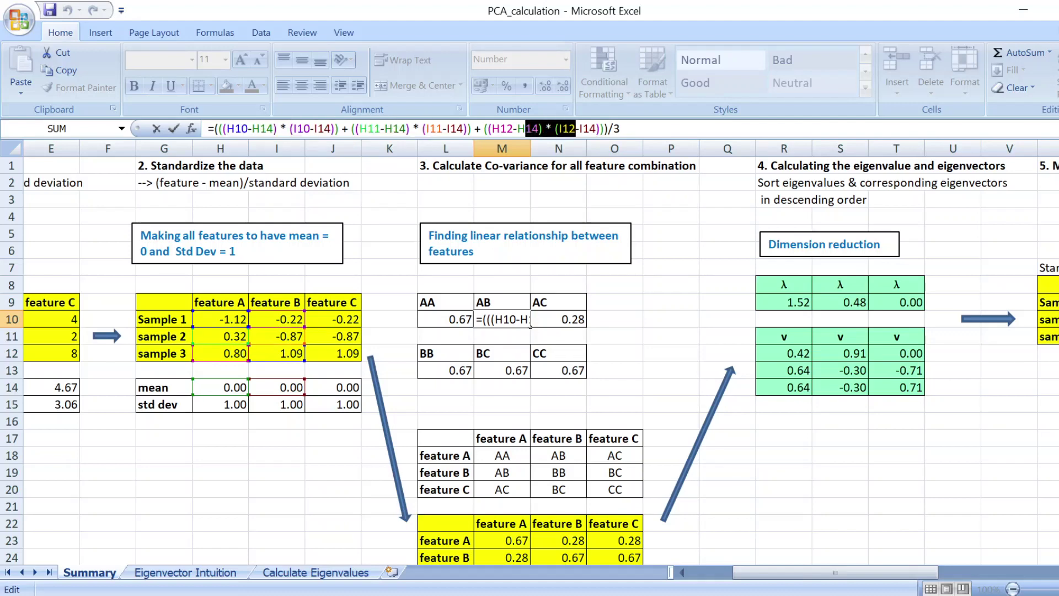
double_click(616, 128)
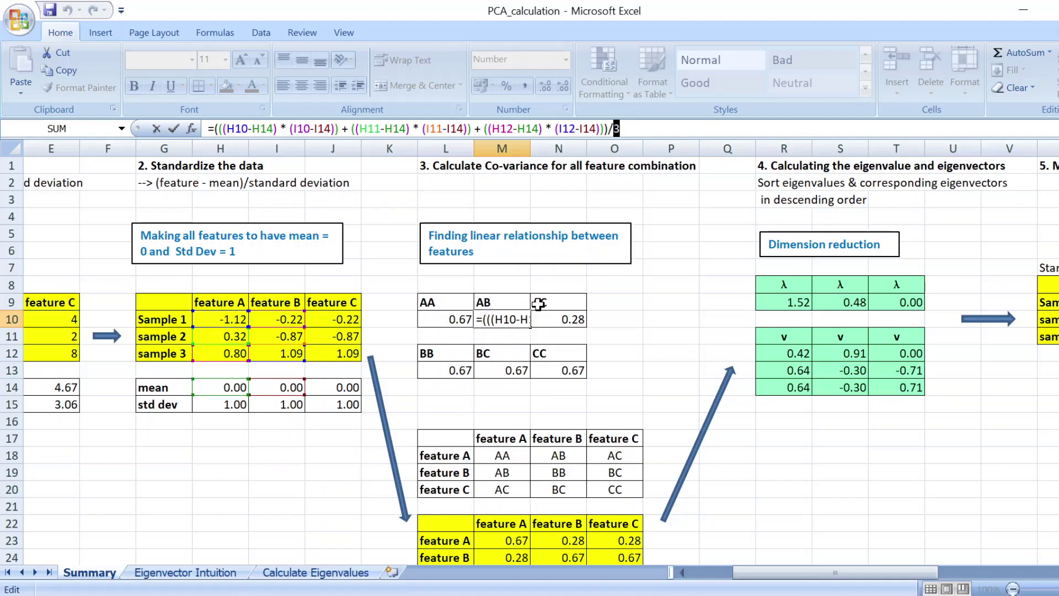
key(Escape)
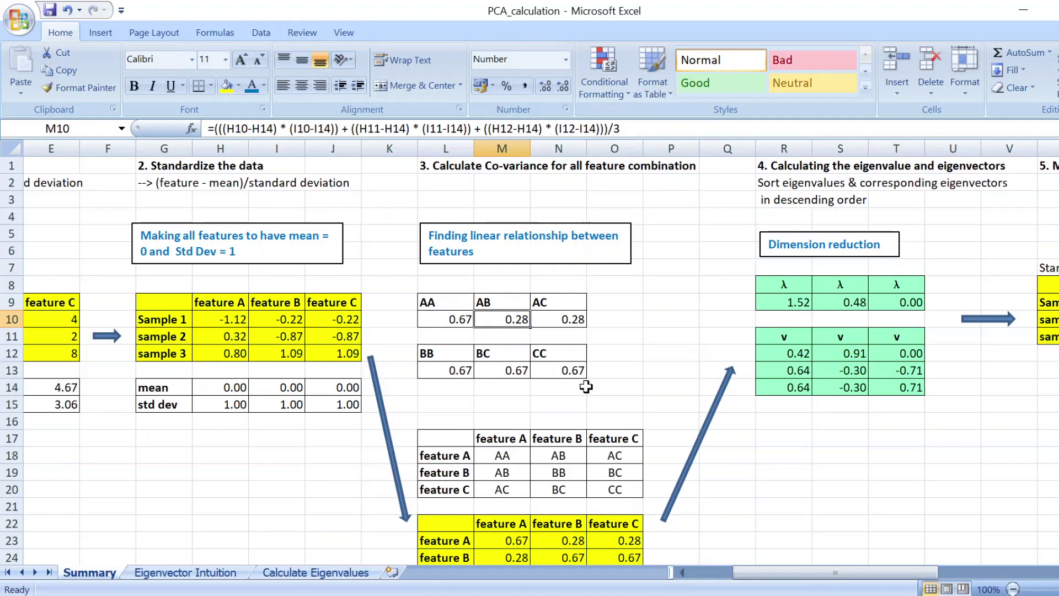
Step: Check the AB and AC covariance values and the CC variance formula
scroll(586, 387, down, 2)
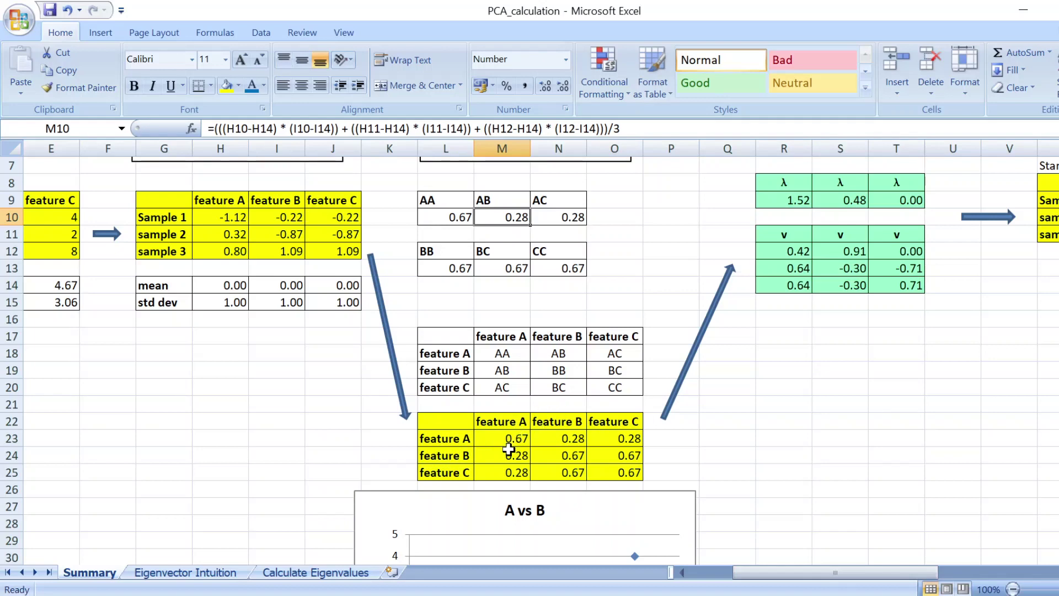
click(568, 459)
key(Right)
key(Down)
click(514, 217)
click(573, 215)
click(574, 267)
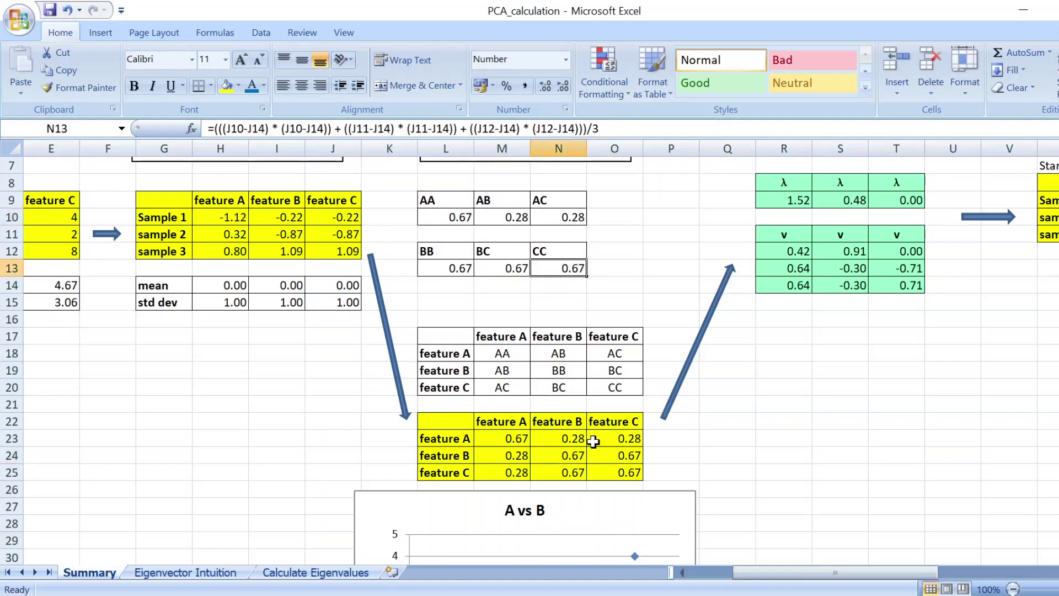
Step: Scroll around the sheet and select the A vs B scatter chart
scroll(593, 441, down, 1)
scroll(563, 431, up, 1)
scroll(561, 431, up, 1)
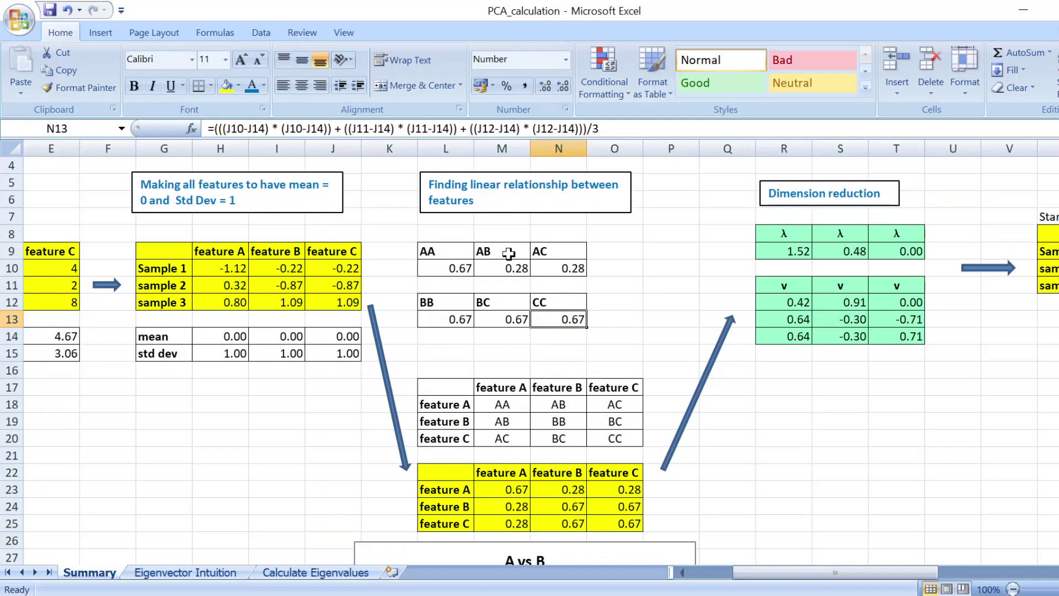
scroll(516, 287, down, 2)
scroll(552, 419, down, 1)
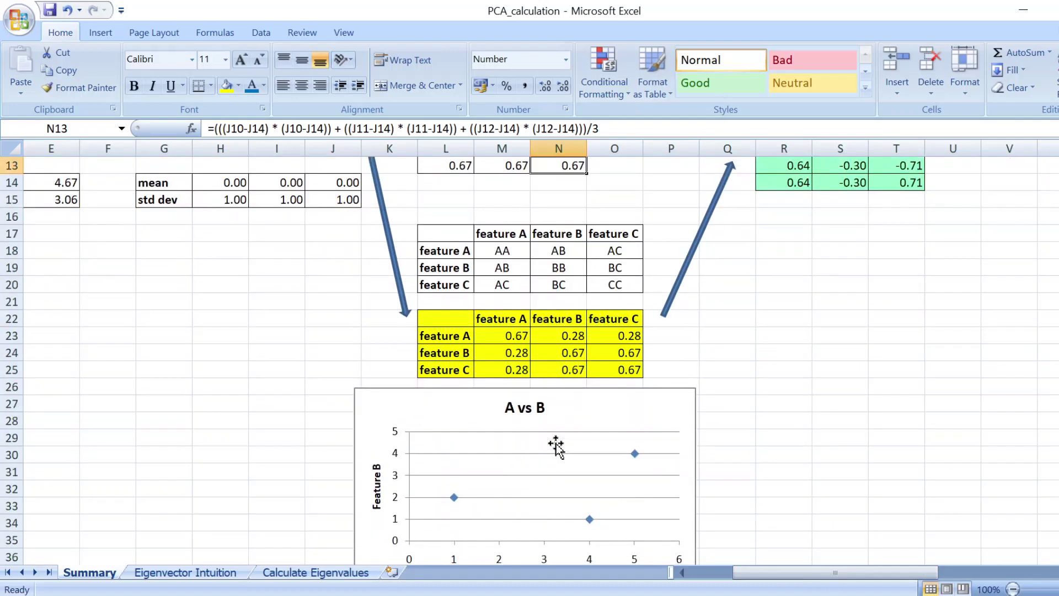
click(681, 464)
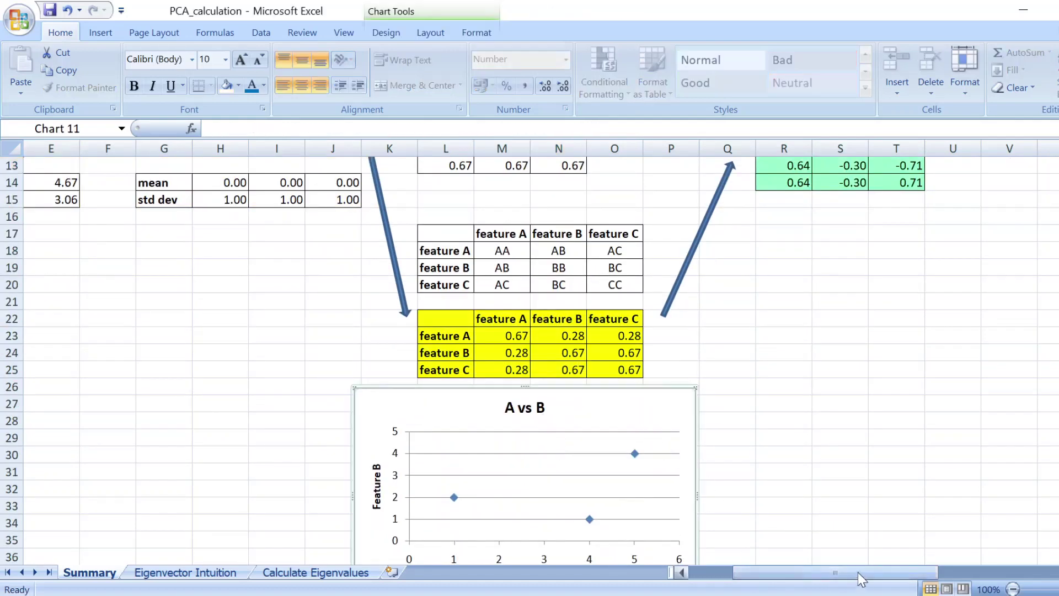
scroll(221, 372, left, 5)
scroll(220, 371, up, 3)
scroll(248, 279, down, 4)
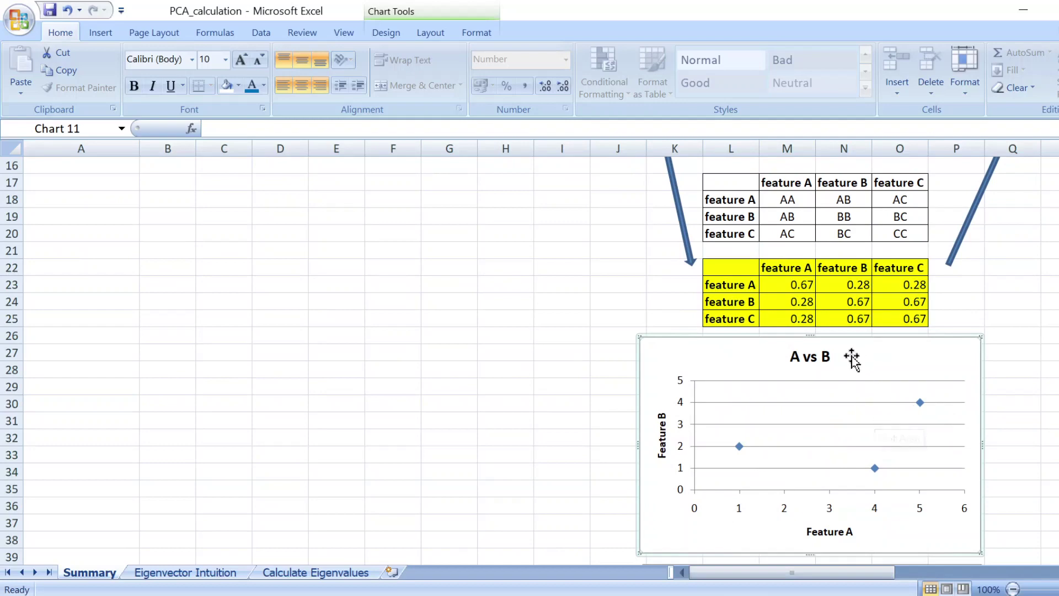
Step: Check the covariance table formulas, including A–B and B–C, and view the B vs C chart
click(918, 284)
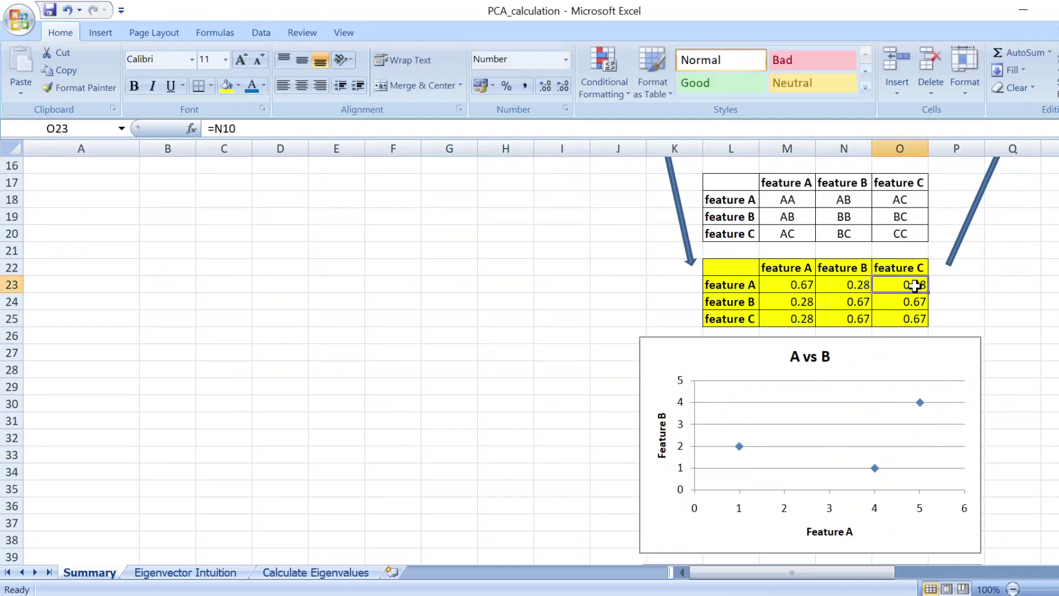
click(794, 301)
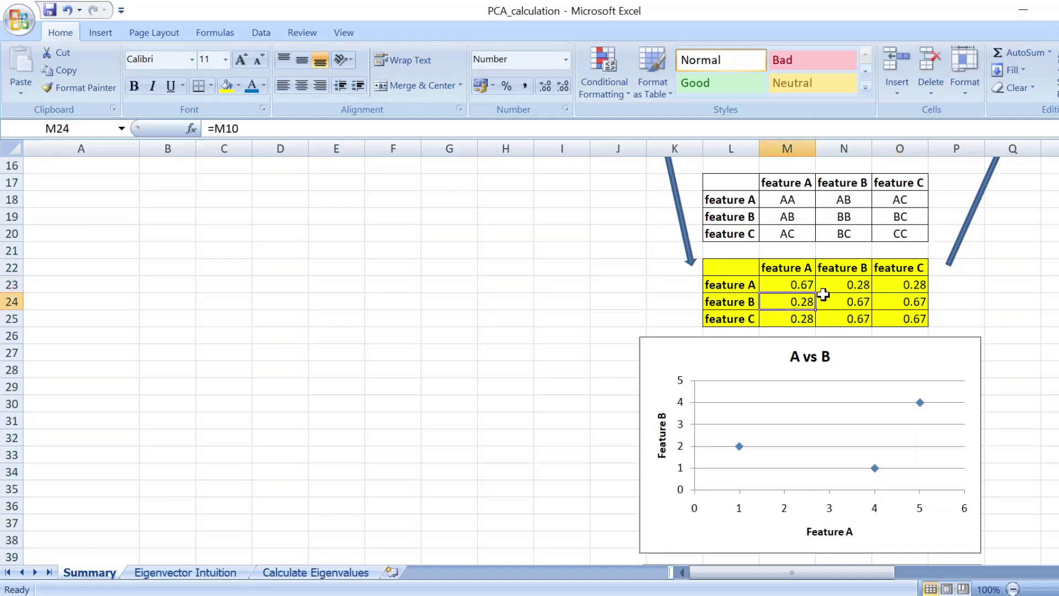
click(847, 285)
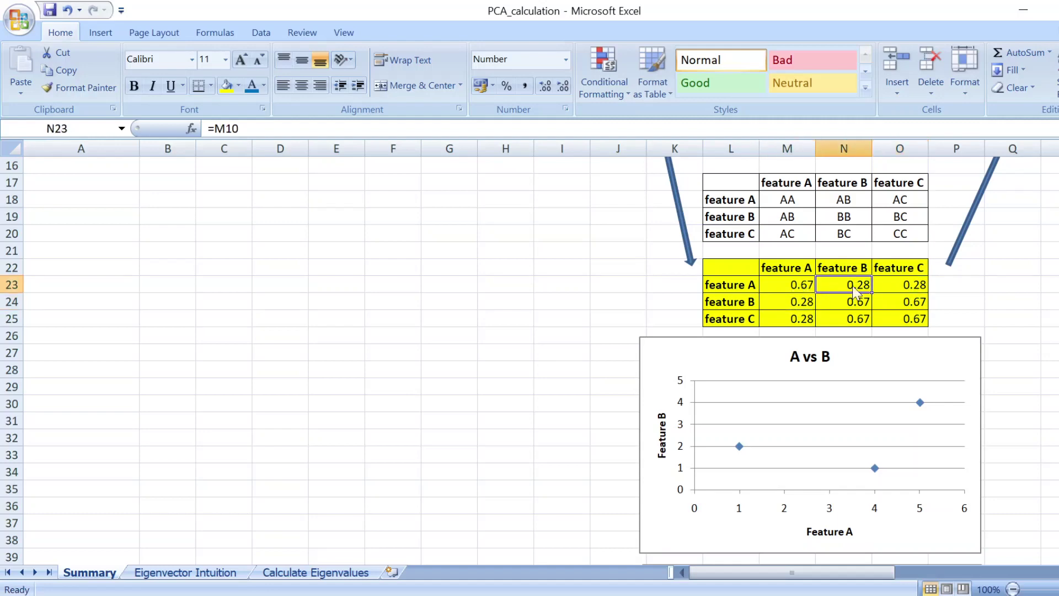
scroll(852, 284, down, 3)
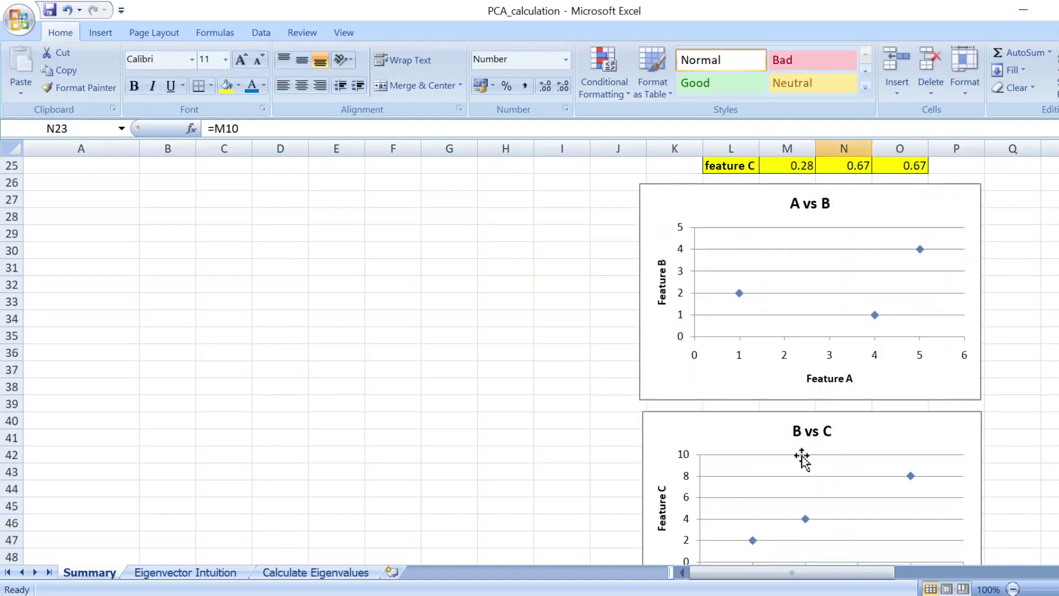
click(803, 455)
scroll(894, 436, up, 7)
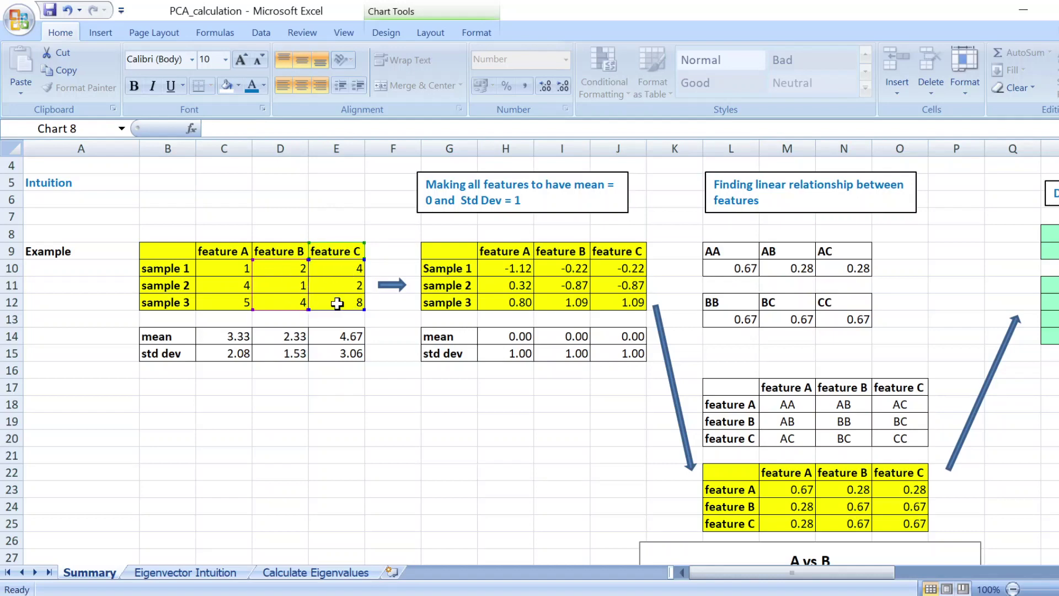
scroll(338, 303, down, 8)
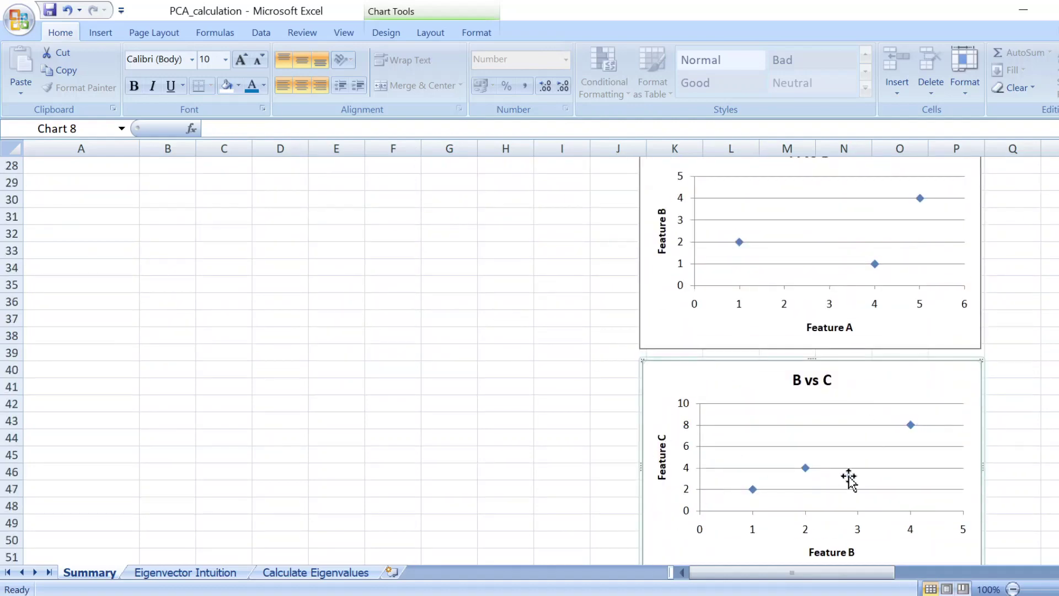
scroll(933, 397, up, 5)
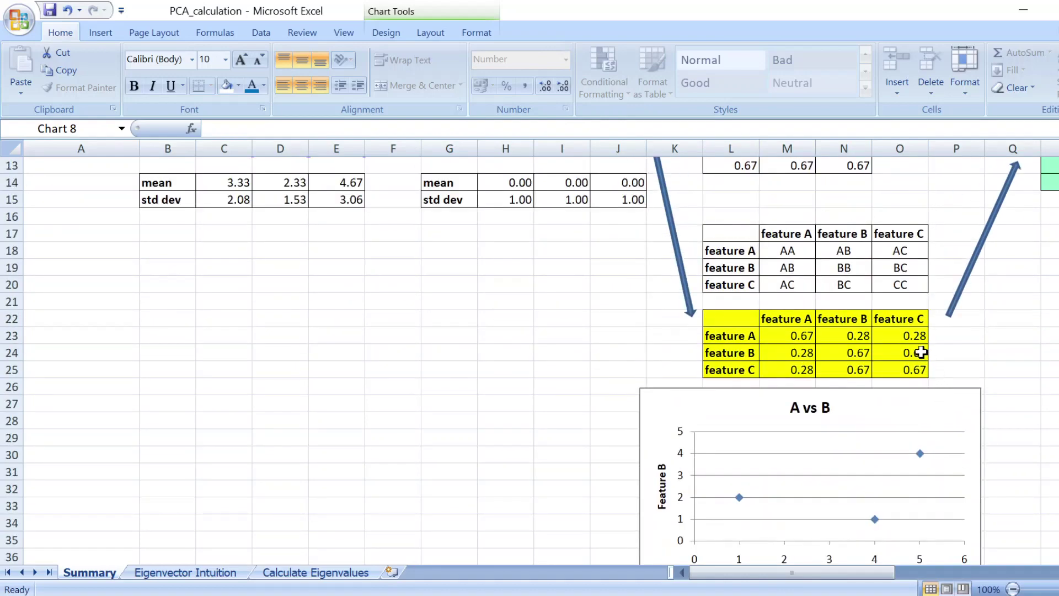
click(918, 352)
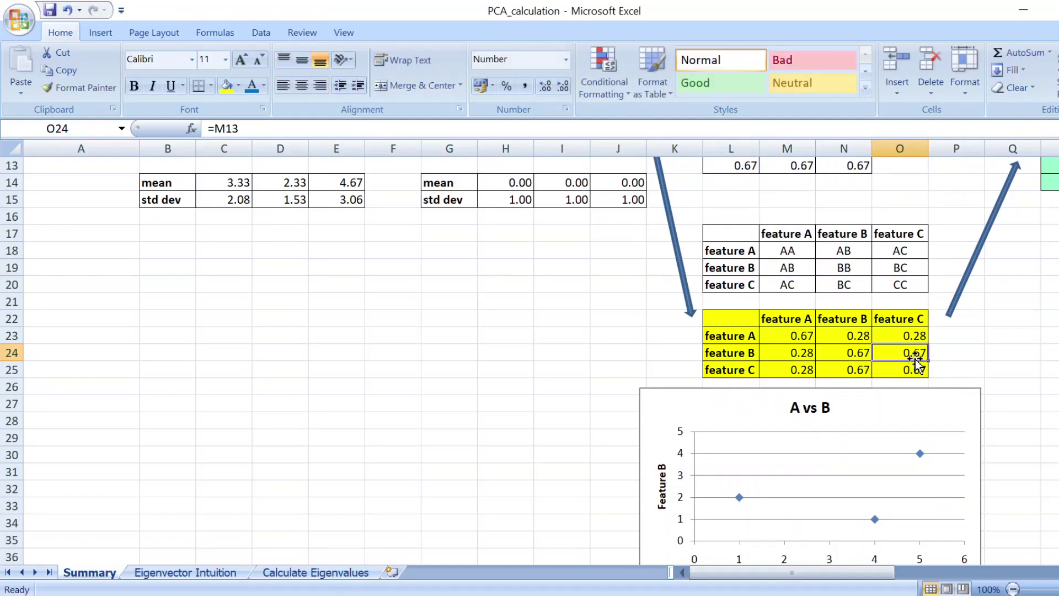
scroll(916, 359, up, 3)
Step: Change sample 3's feature C in E12 to 18 and see the B–C covariance and chart shift
click(346, 298)
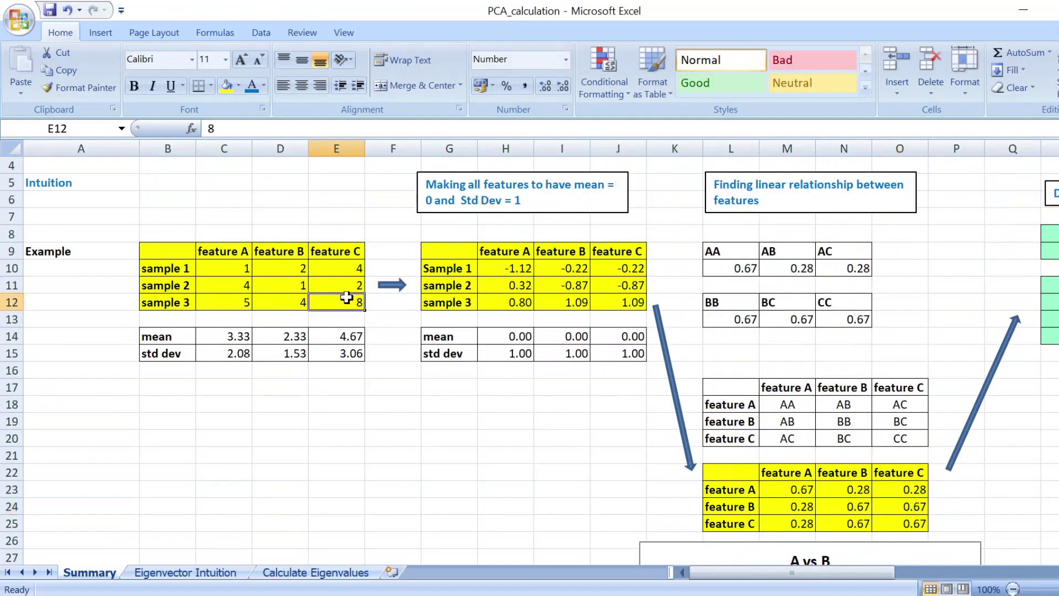
text(18)
key(Return)
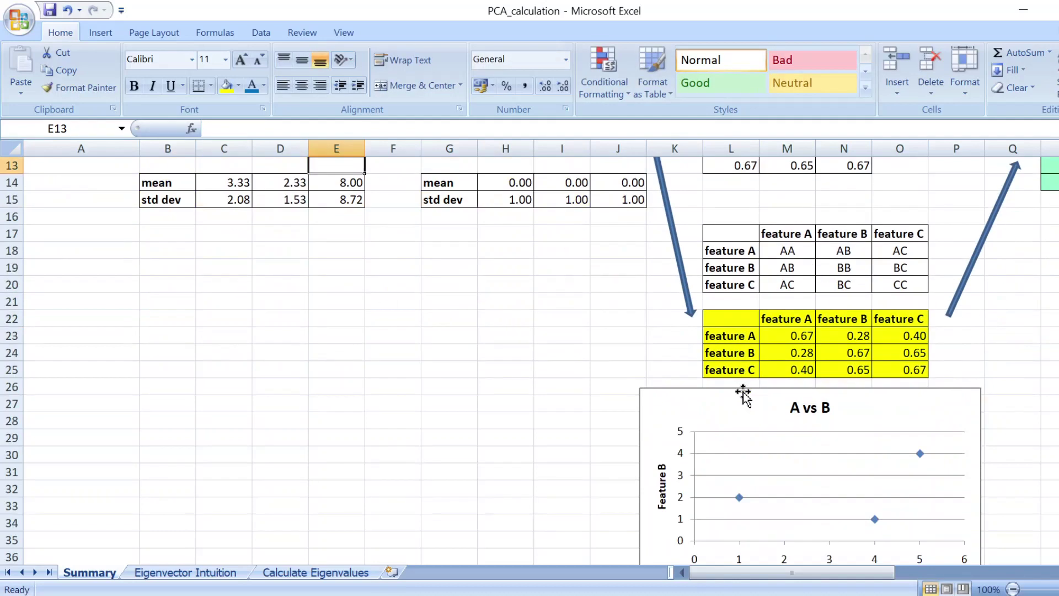
click(911, 354)
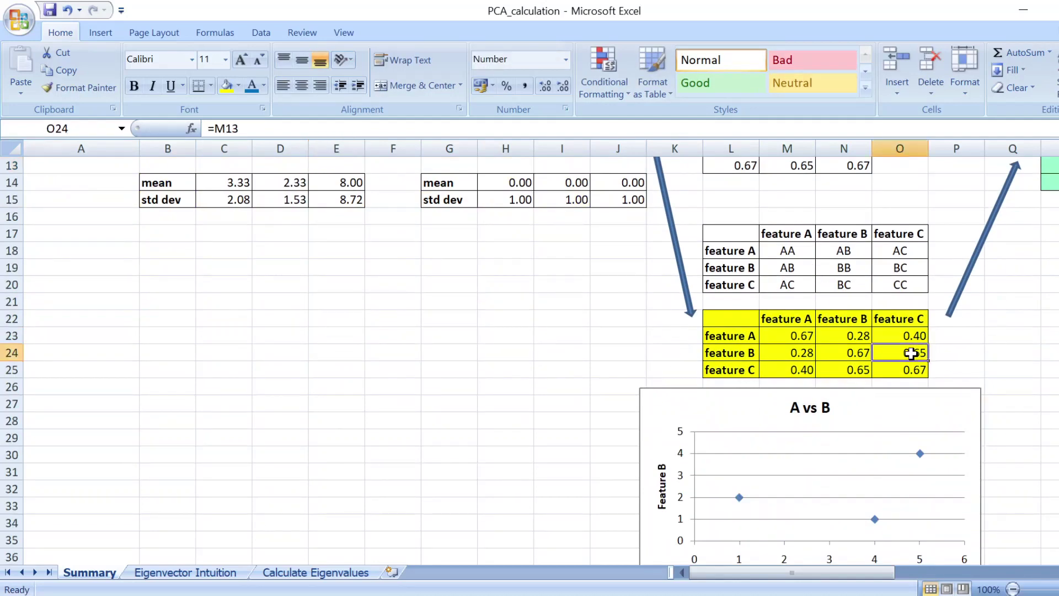
scroll(912, 353, down, 6)
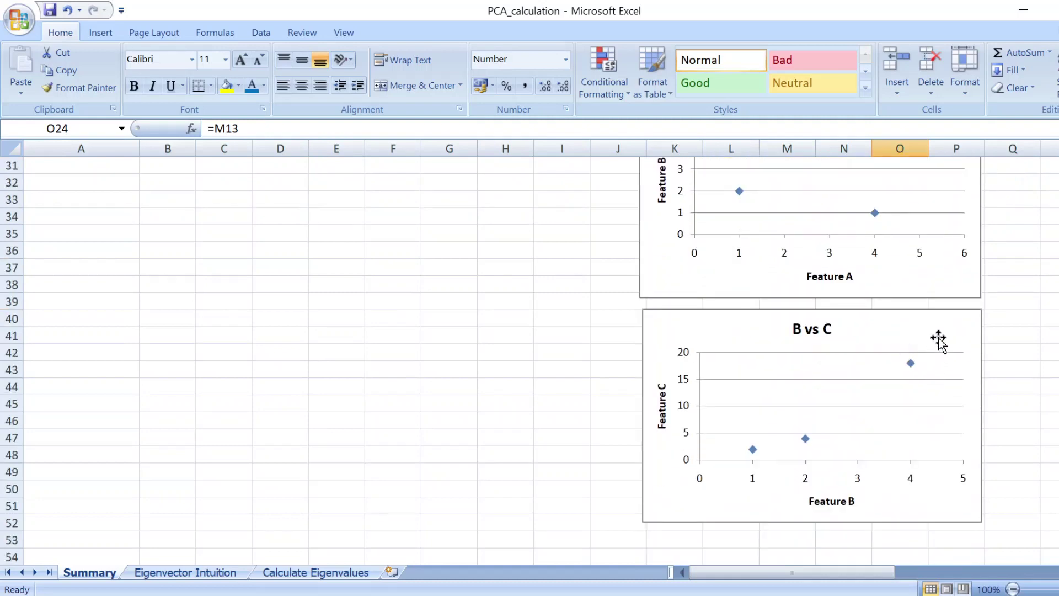
click(939, 341)
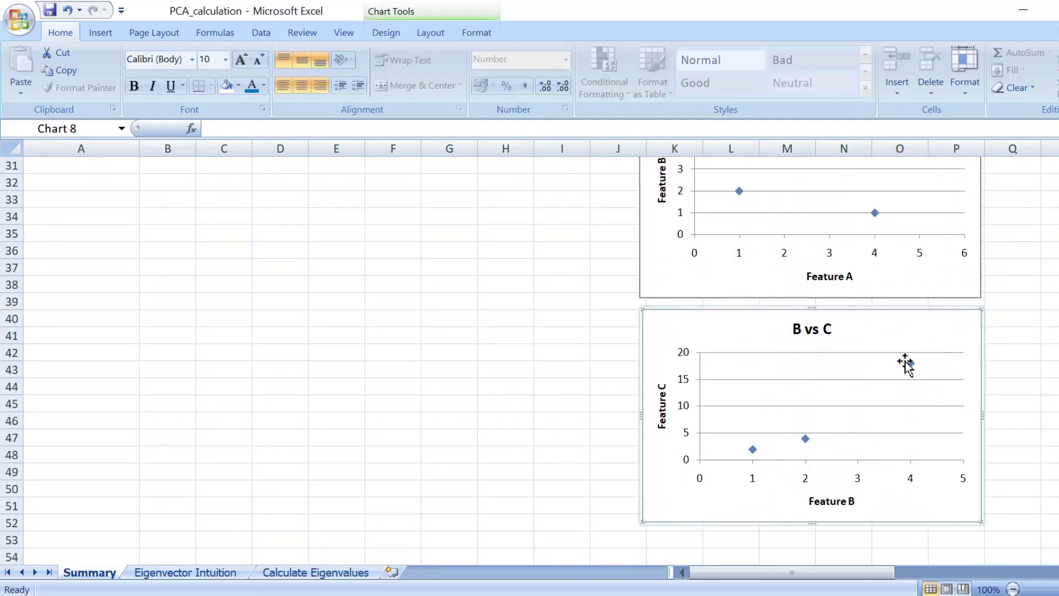
scroll(917, 353, up, 9)
Step: Restore sample 3's feature C in E12 to 8
click(354, 303)
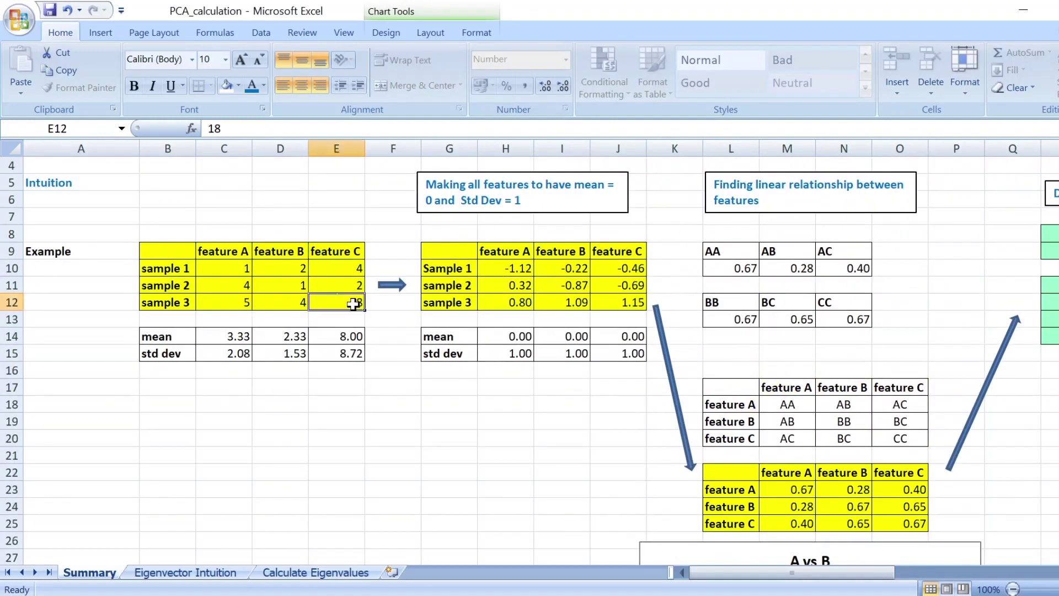
text(8)
key(Return)
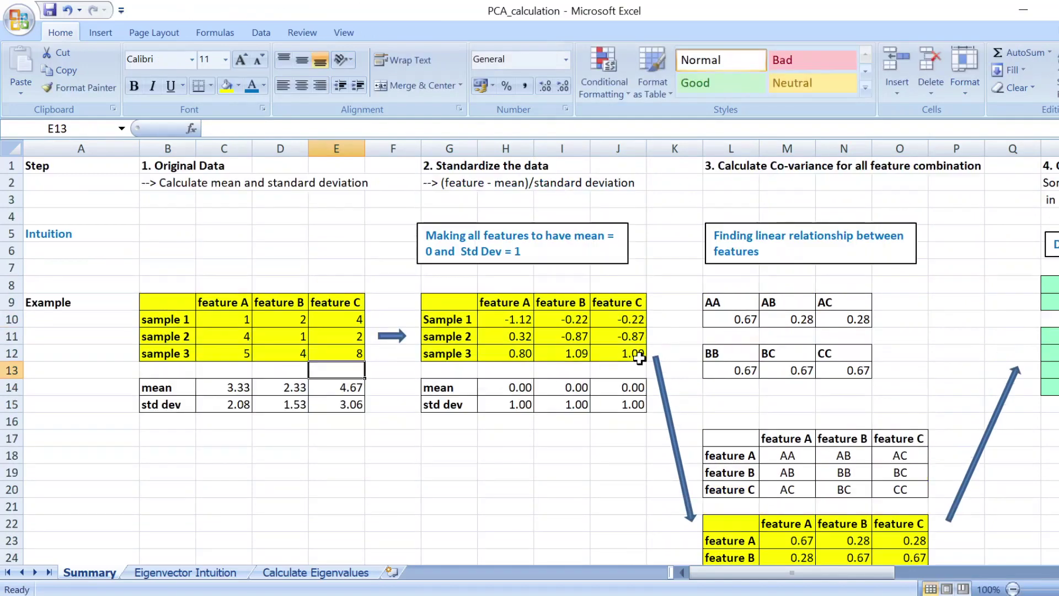
scroll(640, 359, up, 1)
drag(852, 573, 958, 572)
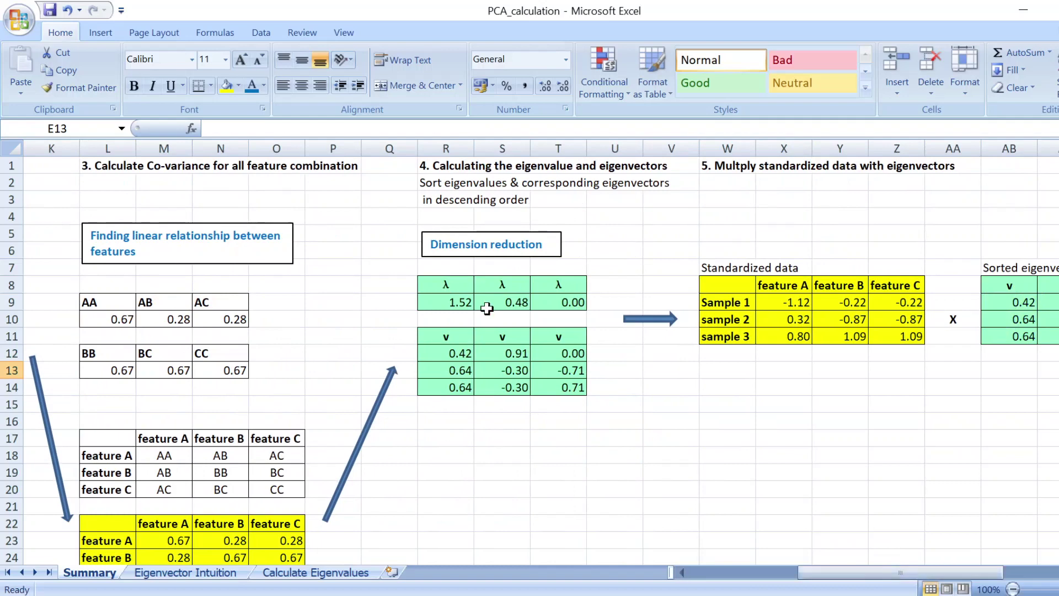
Step: On the Eigenvector Intuition sheet, mark the 3x3 matrix, the 3x1 vector and the resulting product vector
click(194, 572)
click(161, 317)
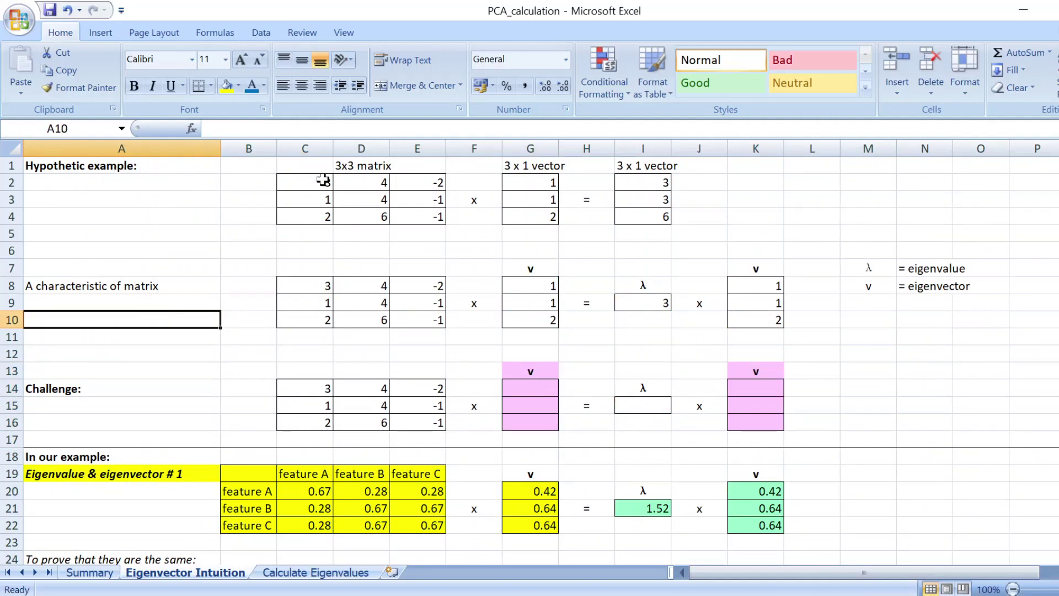
drag(325, 186, 433, 212)
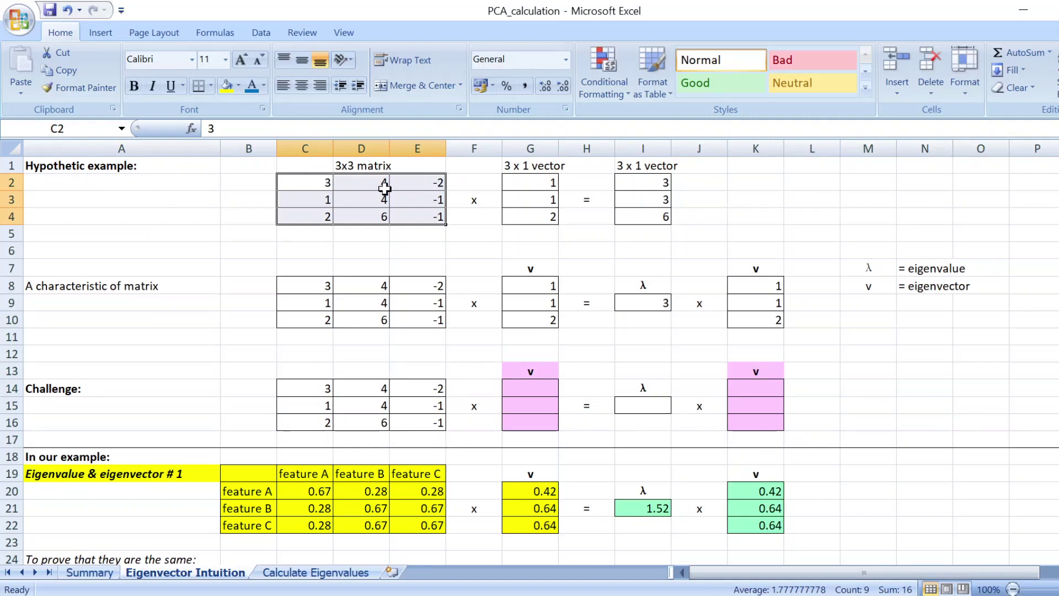
drag(536, 178, 541, 216)
drag(653, 178, 655, 215)
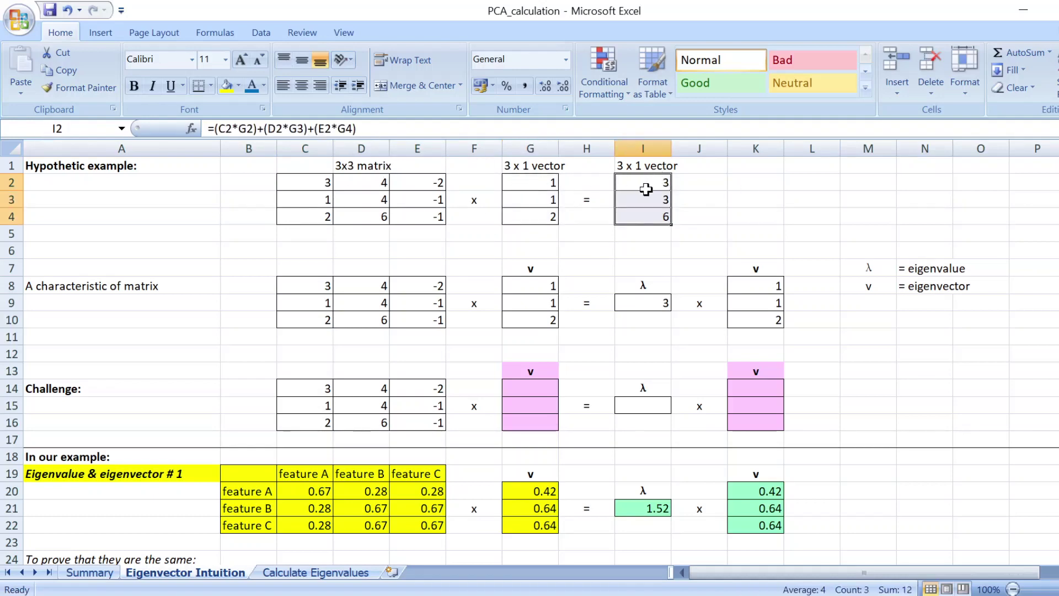
drag(647, 176, 647, 209)
click(661, 308)
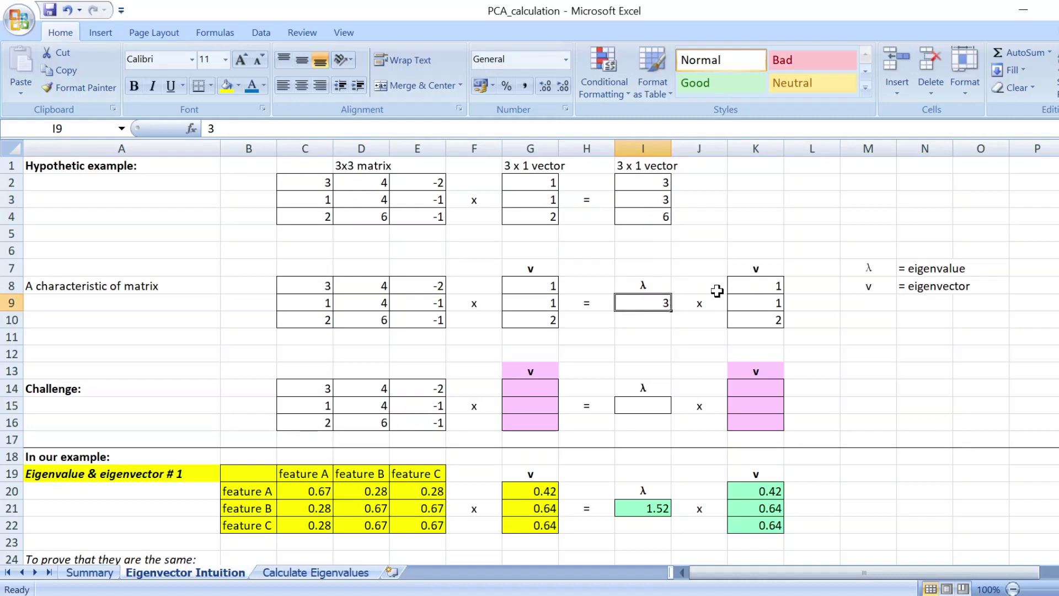
click(770, 317)
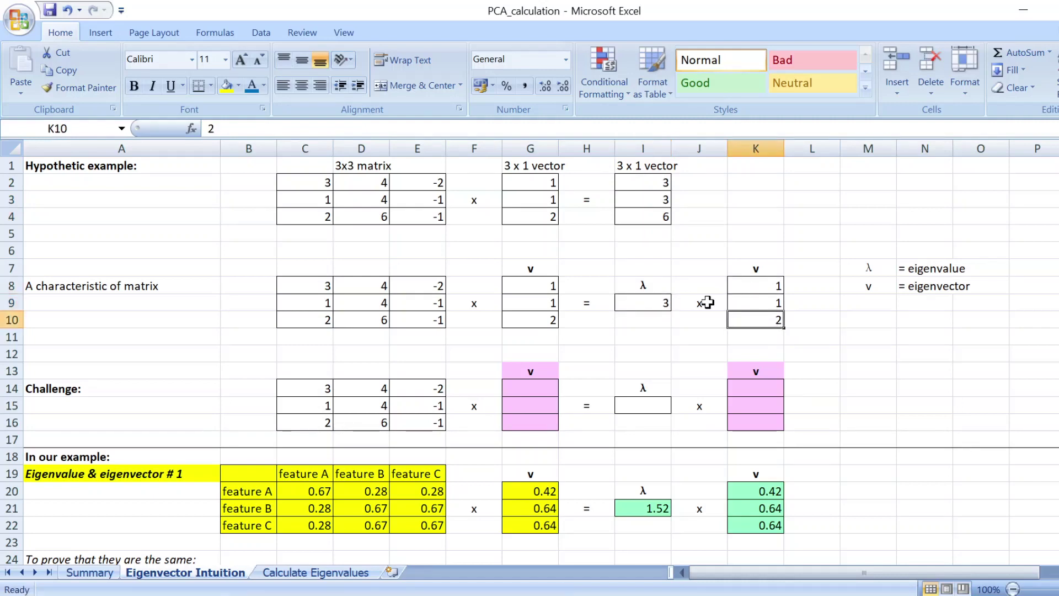
drag(646, 269, 761, 325)
drag(659, 182, 659, 221)
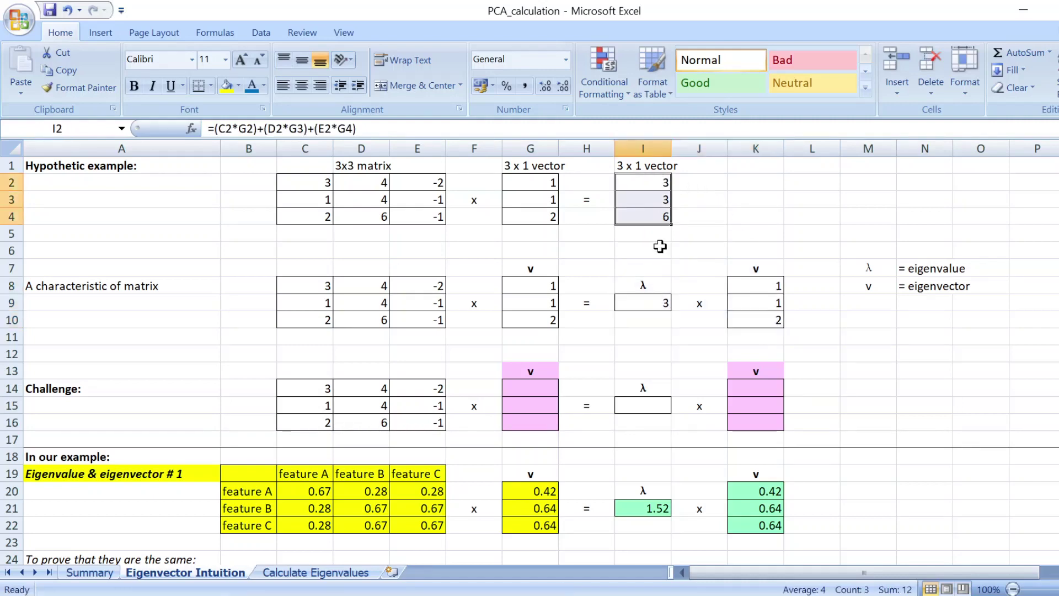
click(664, 302)
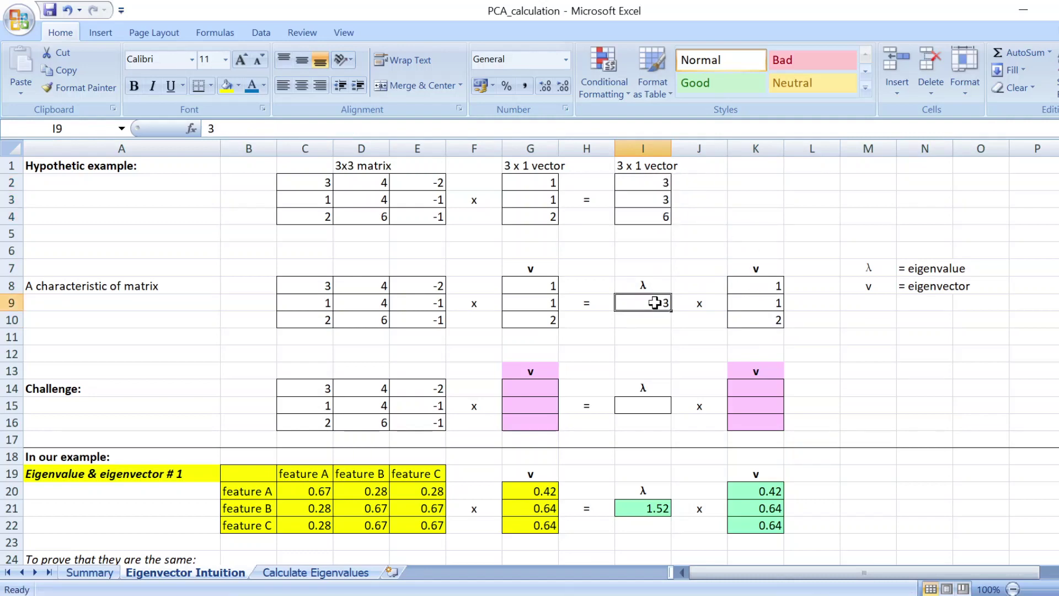
click(777, 298)
click(651, 304)
drag(645, 263, 764, 334)
drag(669, 218, 653, 182)
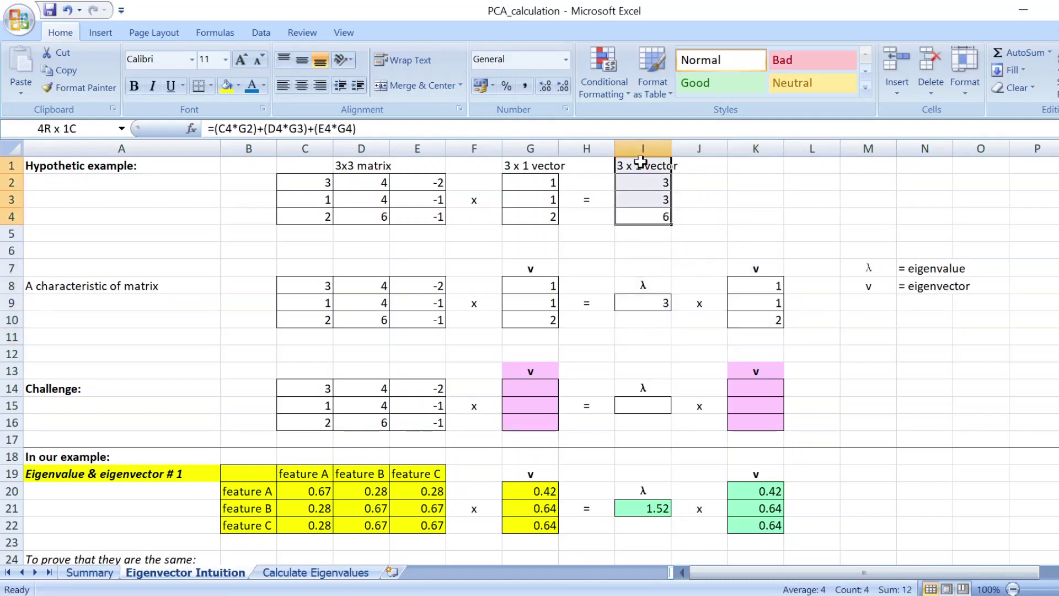
click(768, 269)
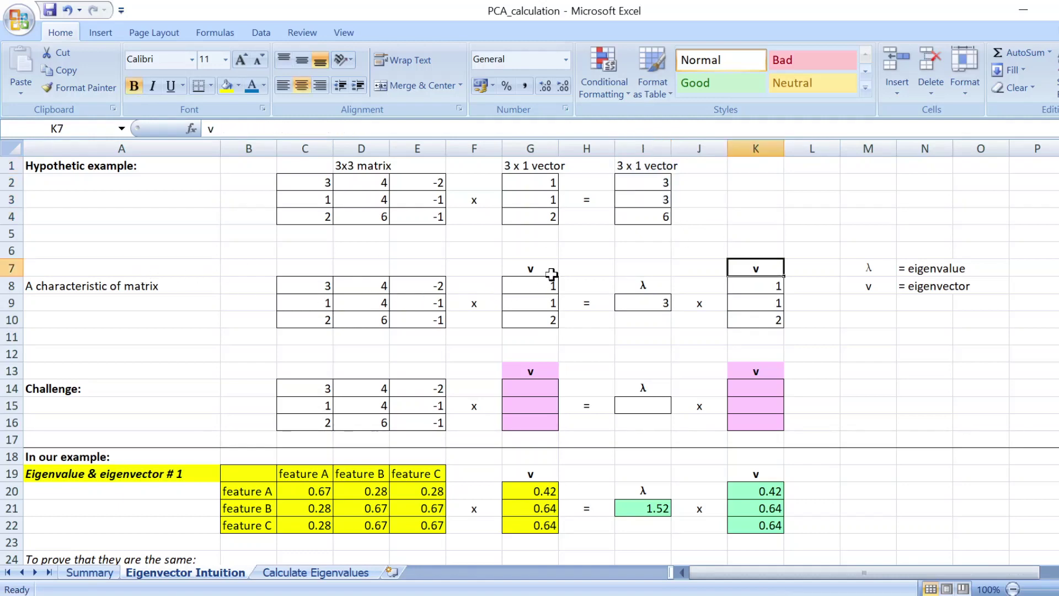
drag(551, 270, 549, 320)
drag(762, 267, 771, 314)
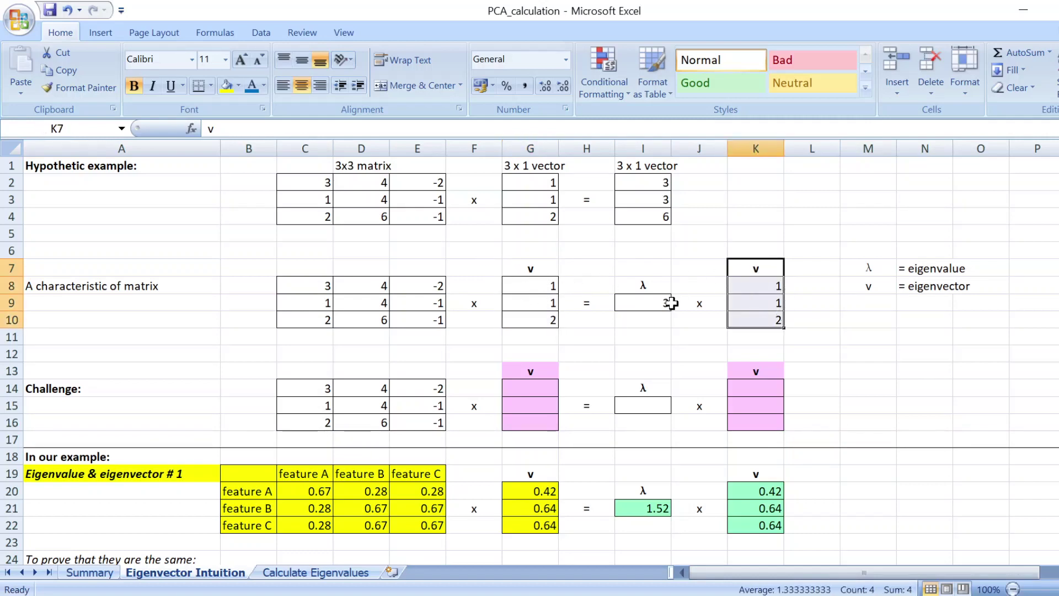
click(647, 300)
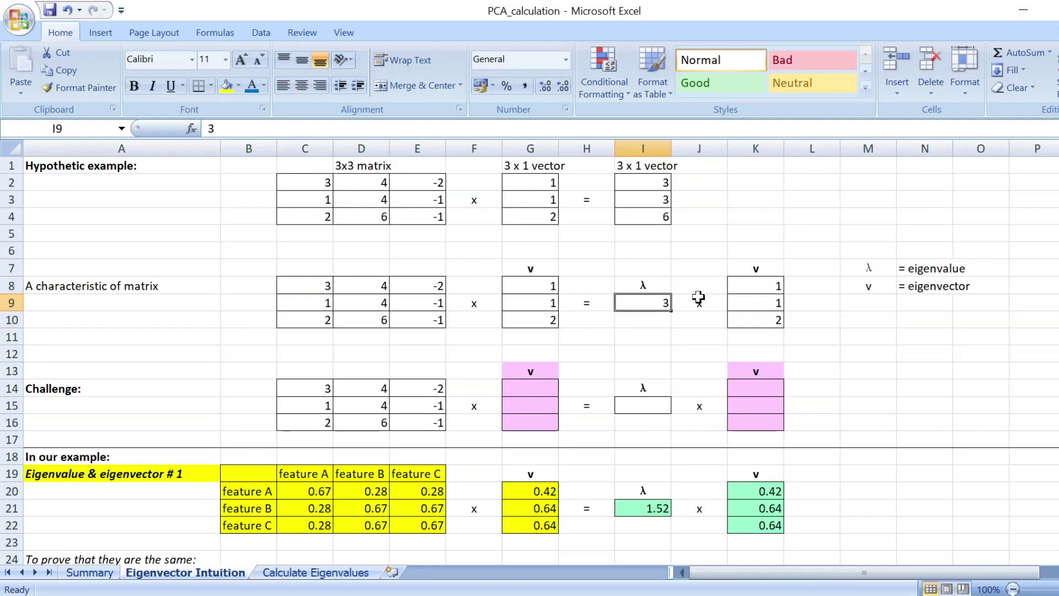
drag(770, 269, 770, 319)
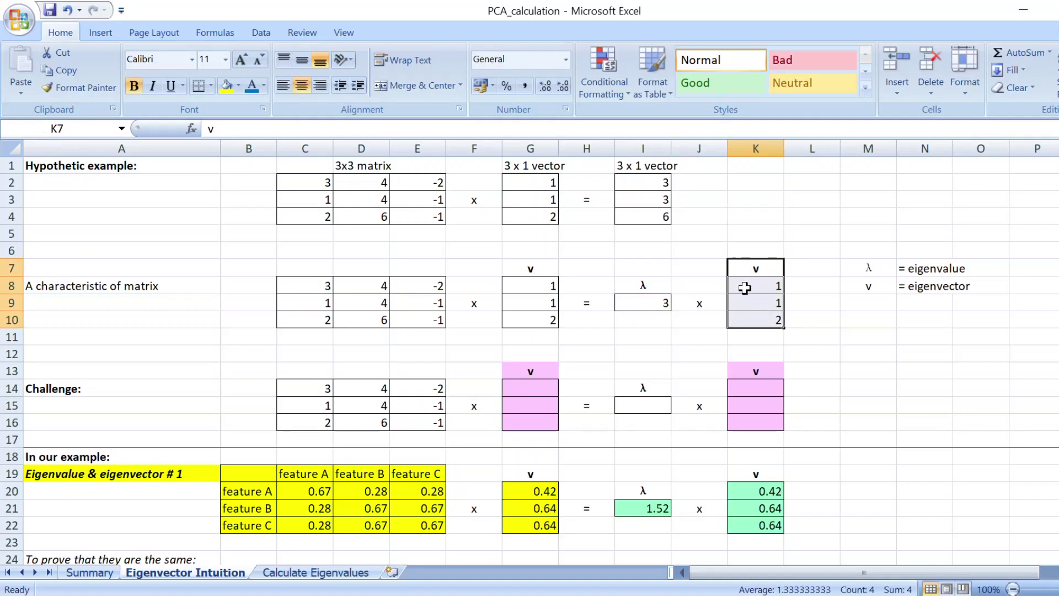
drag(762, 268, 766, 320)
drag(542, 268, 544, 318)
mouse_move(659, 286)
mouse_down()
mouse_move(640, 298)
mouse_move(655, 301)
mouse_up()
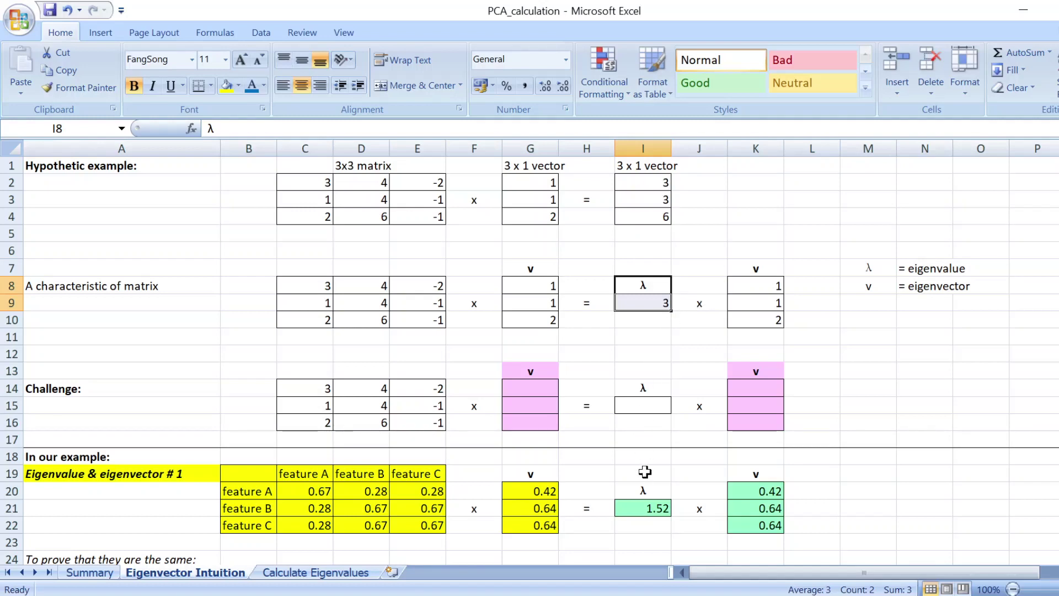
drag(645, 490, 657, 506)
drag(764, 472, 771, 529)
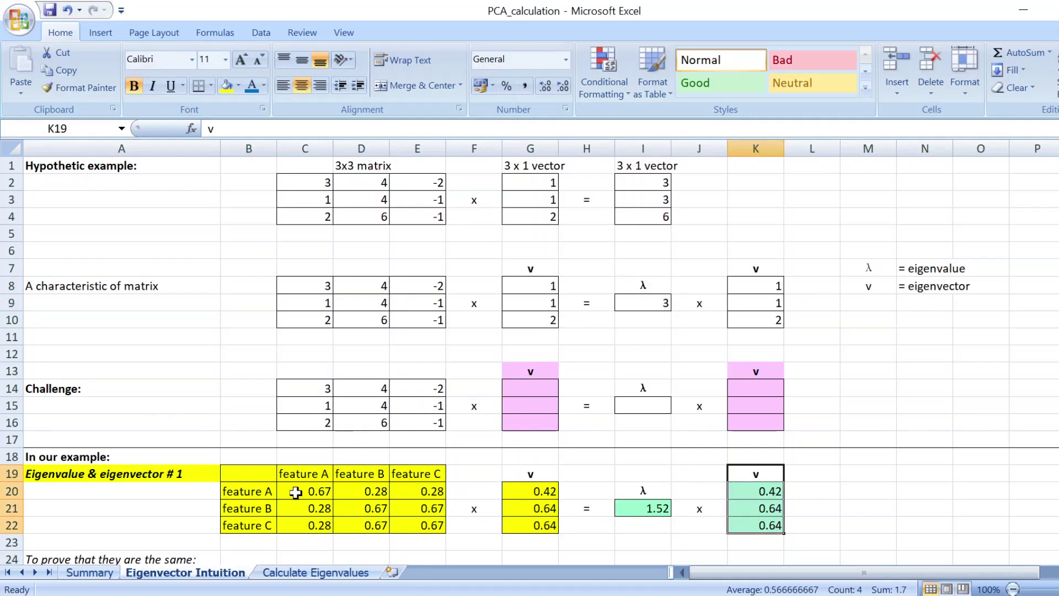
drag(316, 492, 424, 523)
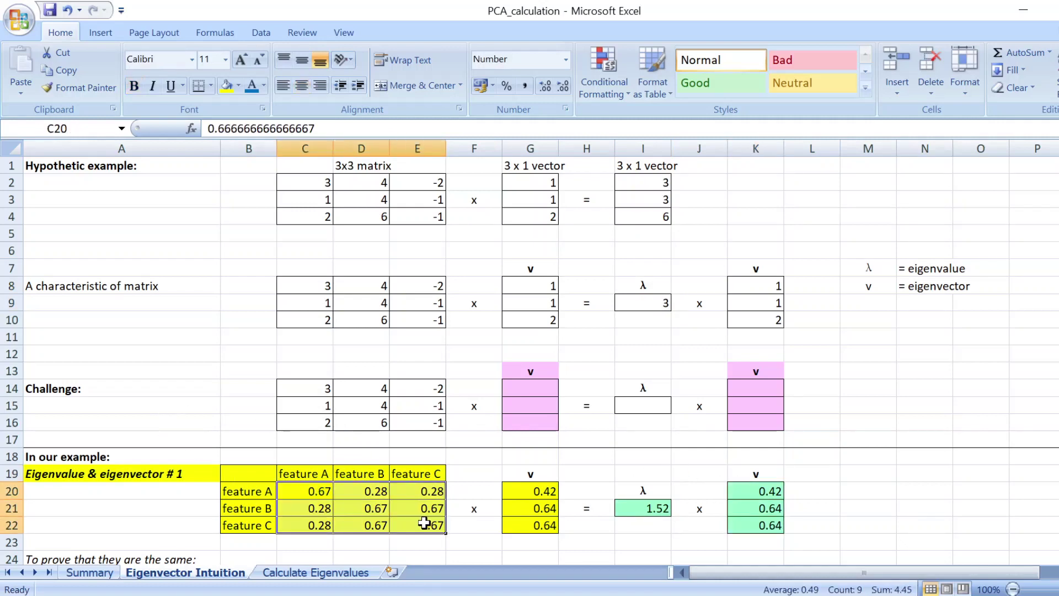
scroll(417, 508, down, 1)
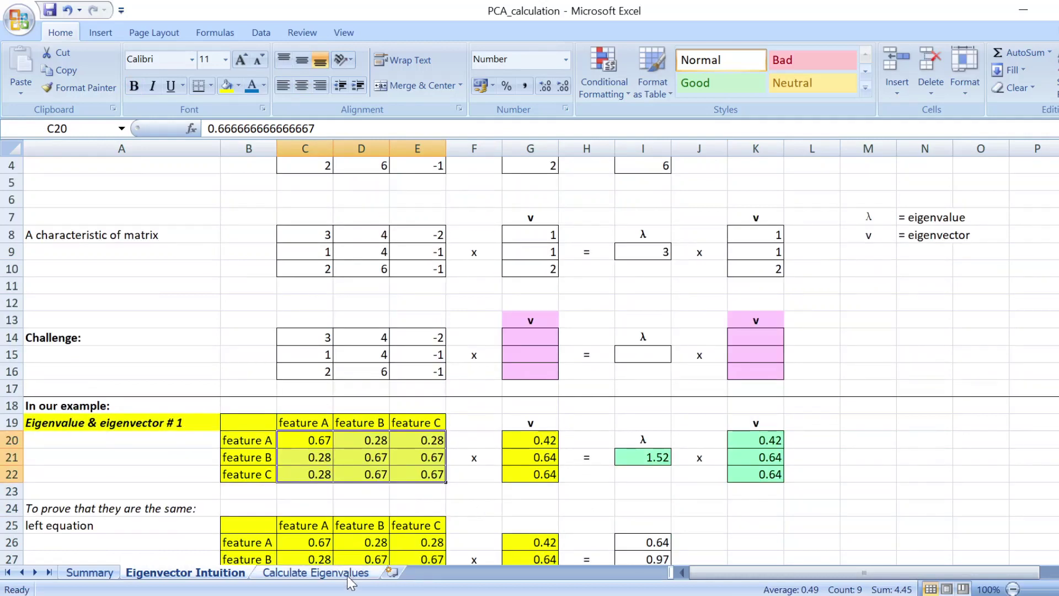
click(331, 572)
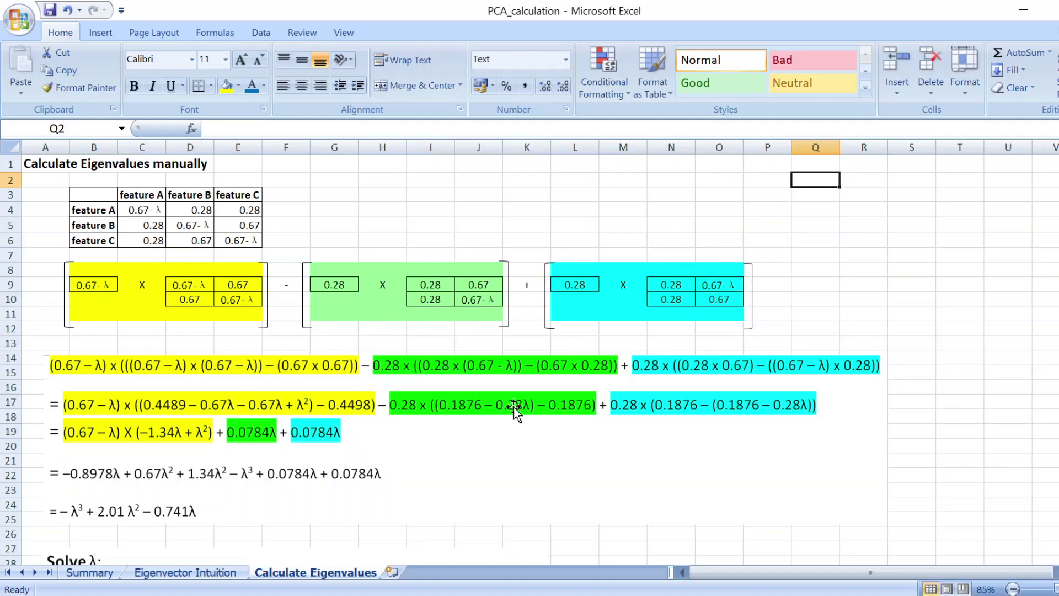
scroll(512, 411, down, 11)
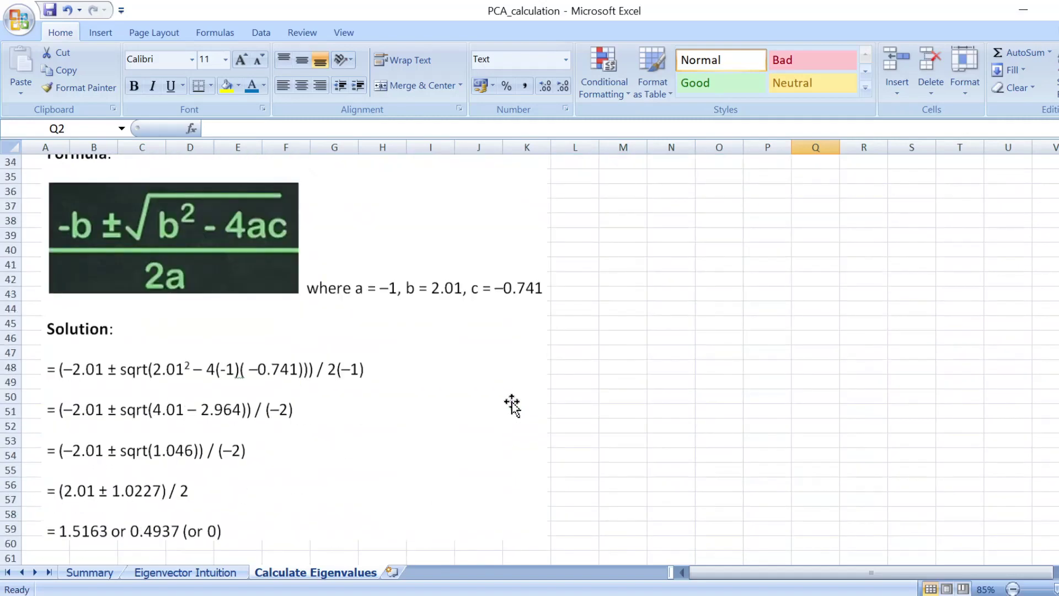
scroll(512, 407, down, 2)
scroll(511, 406, up, 13)
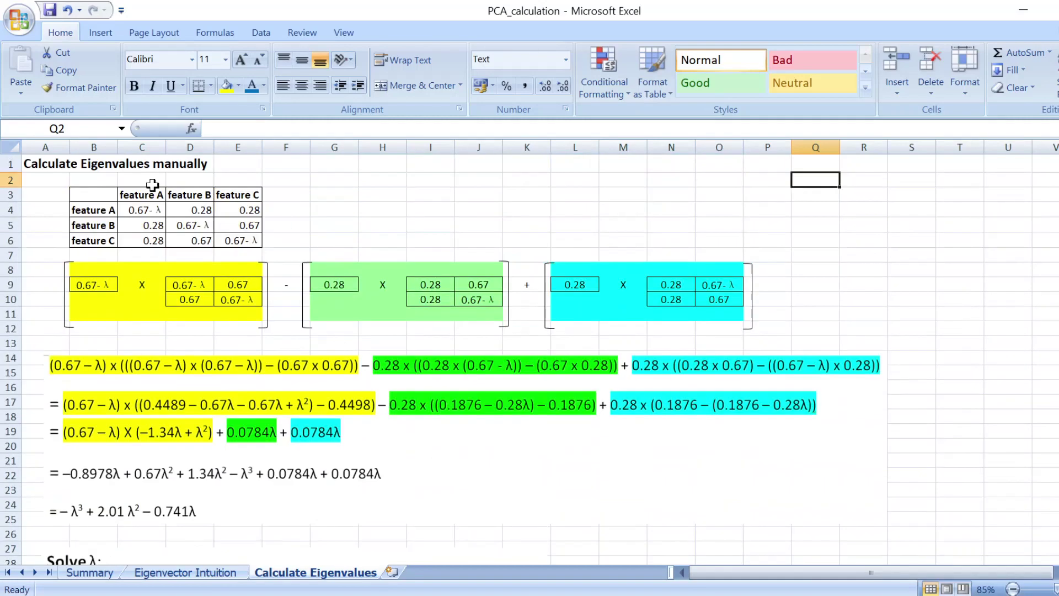
Step: Scroll to the Eigenvector Intuition summary and mark eigenvalue 1.52 and the three eigenvectors
click(218, 574)
scroll(563, 412, down, 1)
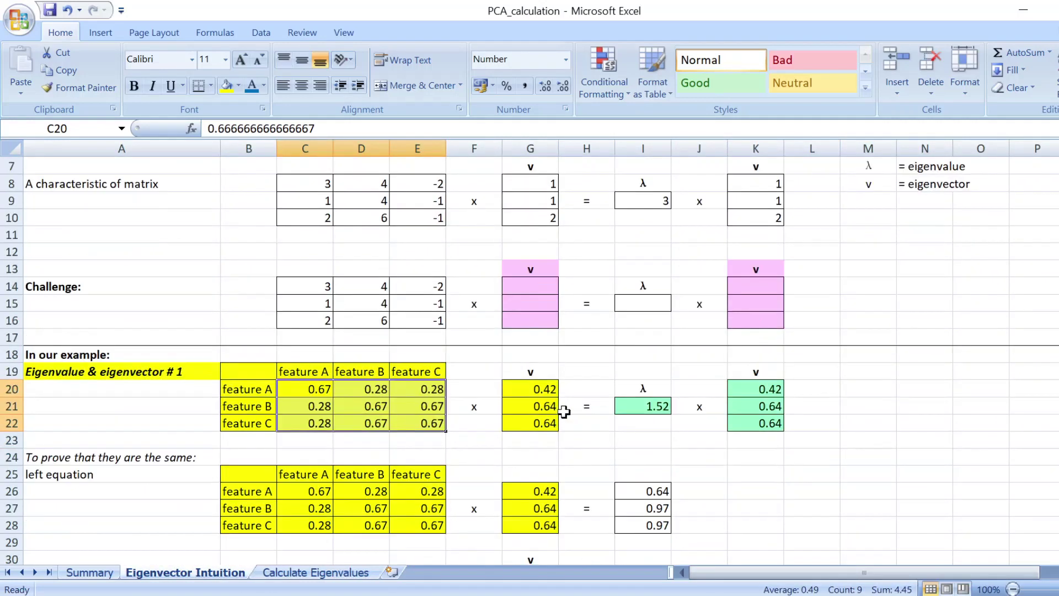
scroll(598, 390, down, 1)
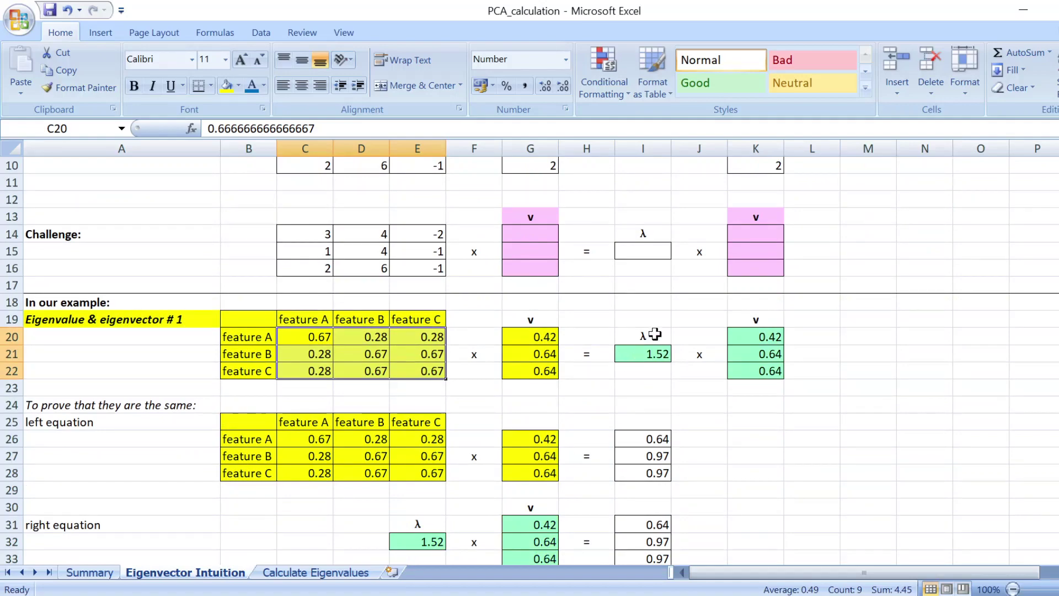
scroll(670, 345, down, 14)
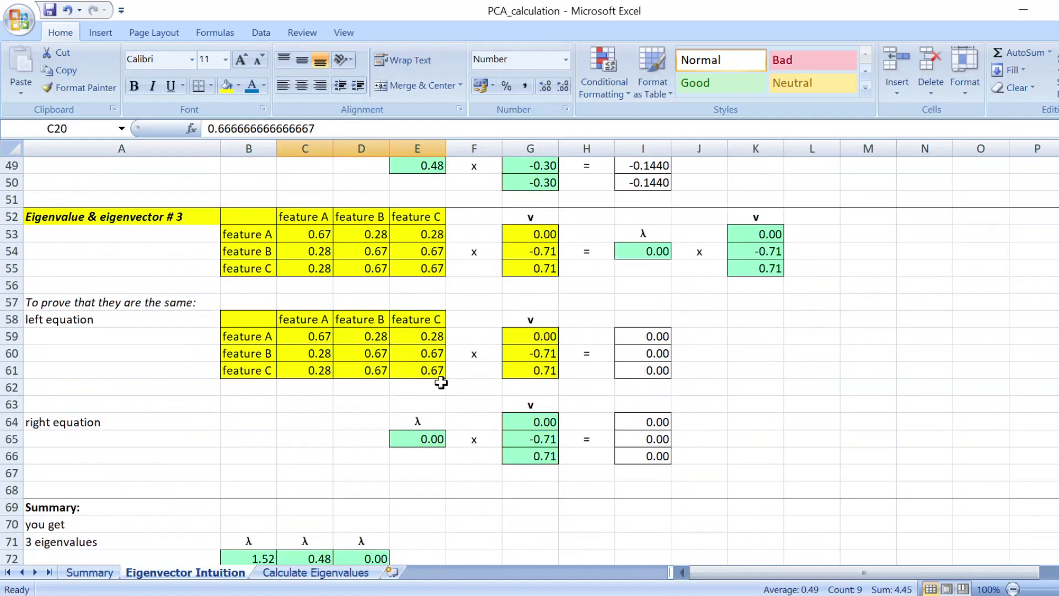
scroll(249, 444, down, 1)
click(247, 449)
drag(250, 442, 252, 454)
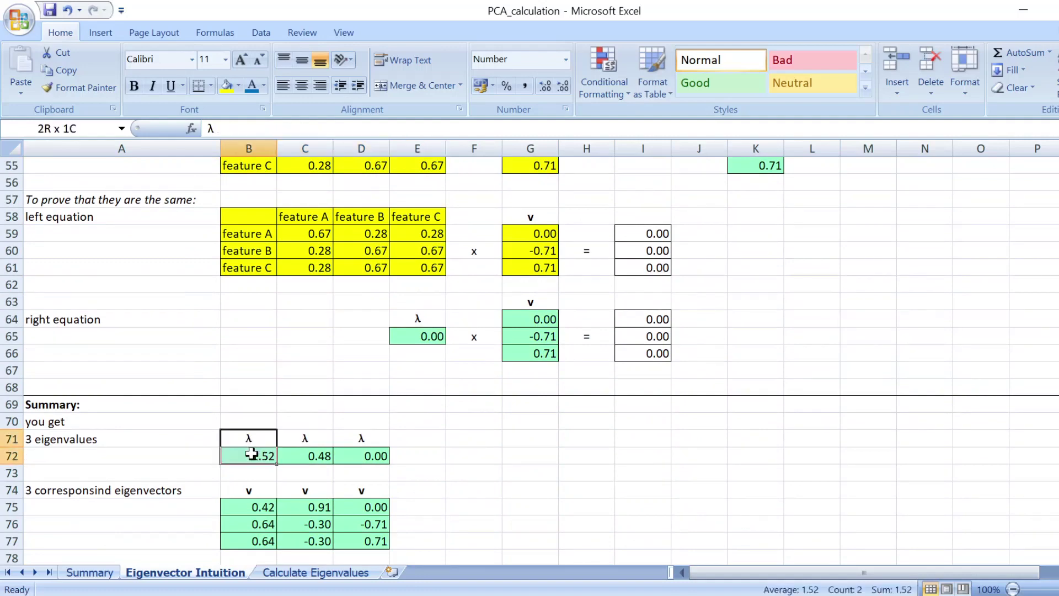
drag(251, 491, 254, 540)
drag(305, 491, 310, 549)
drag(374, 491, 383, 548)
drag(253, 439, 253, 539)
scroll(331, 454, up, 18)
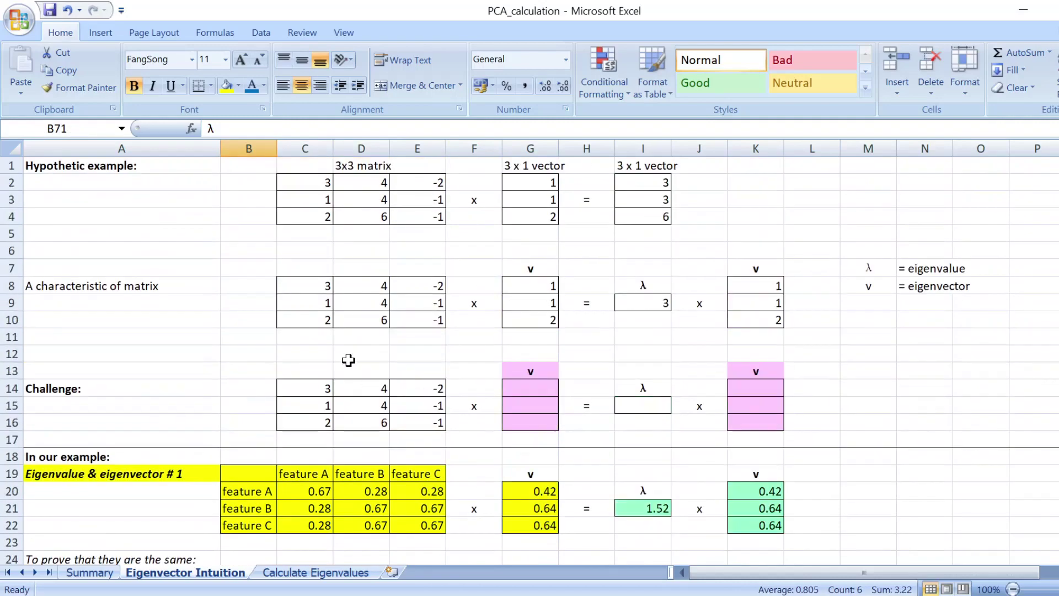
drag(348, 361, 651, 422)
scroll(657, 411, down, 3)
click(571, 389)
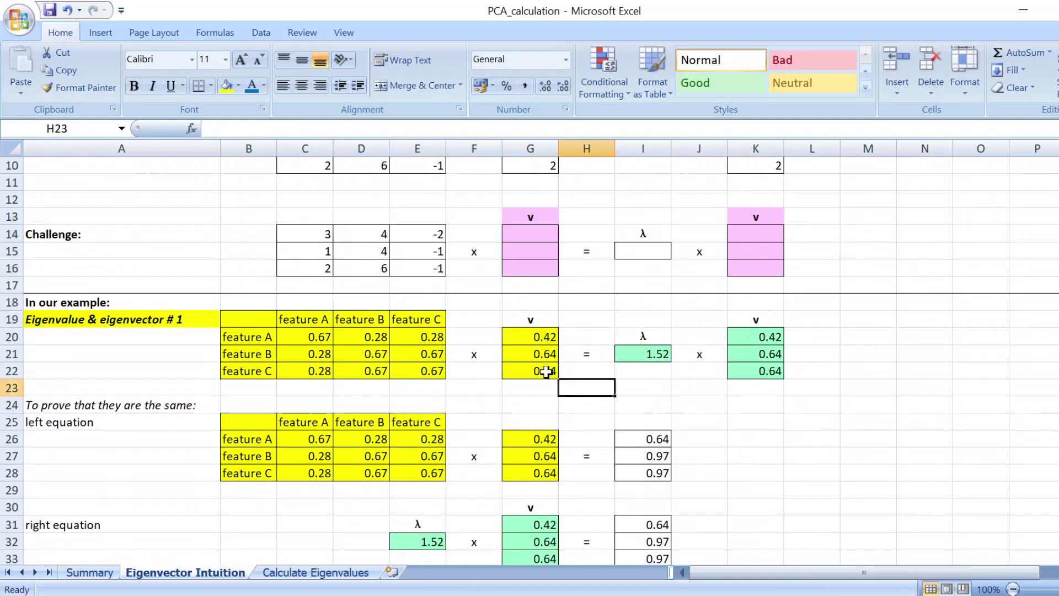
drag(546, 373, 326, 325)
drag(646, 312, 772, 381)
scroll(773, 380, down, 1)
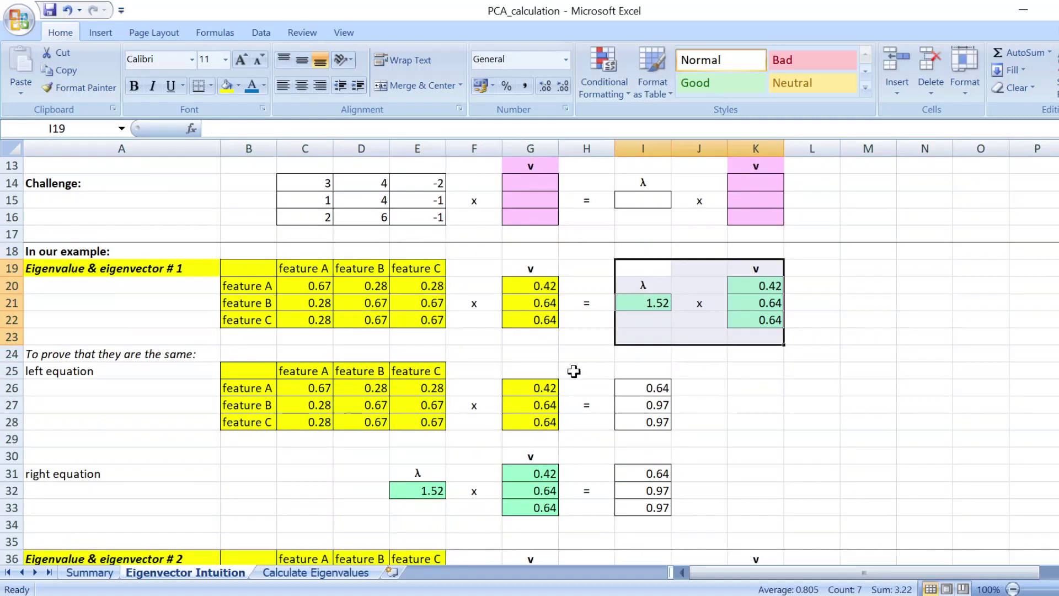
scroll(452, 456, down, 2)
scroll(413, 381, up, 1)
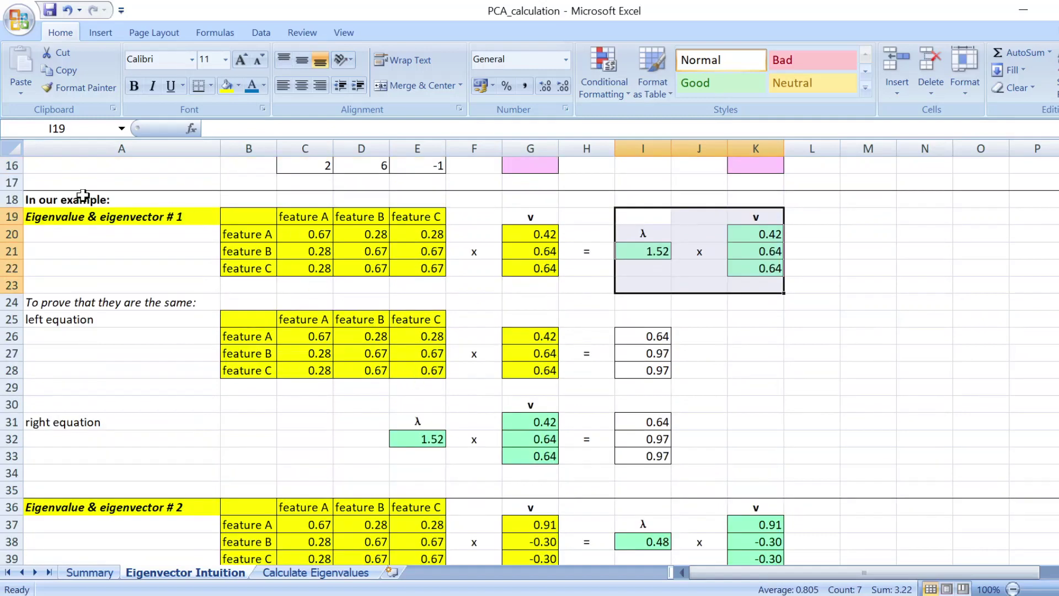
click(642, 253)
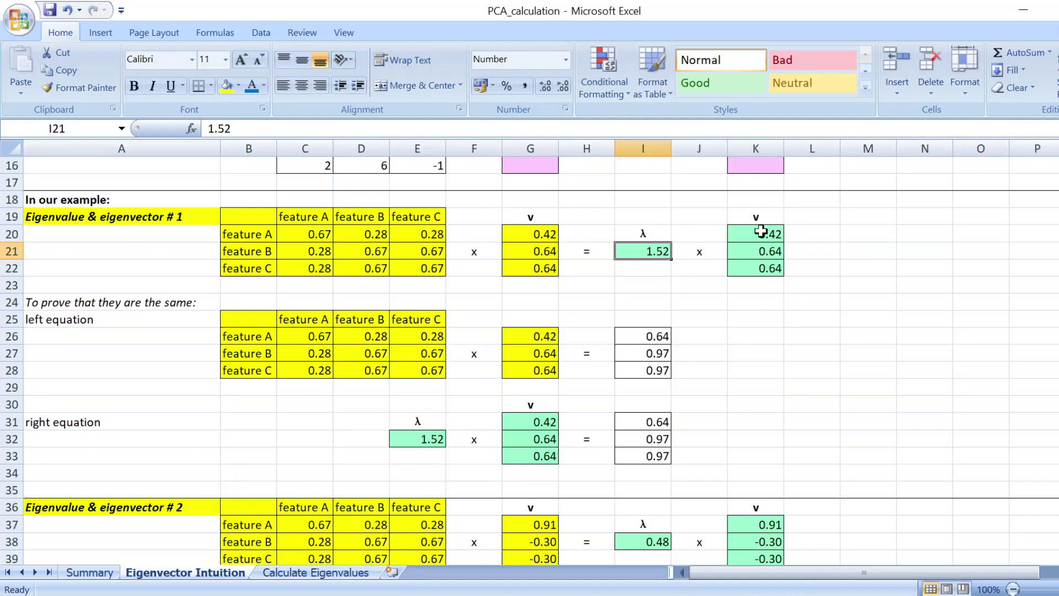
drag(764, 219, 767, 268)
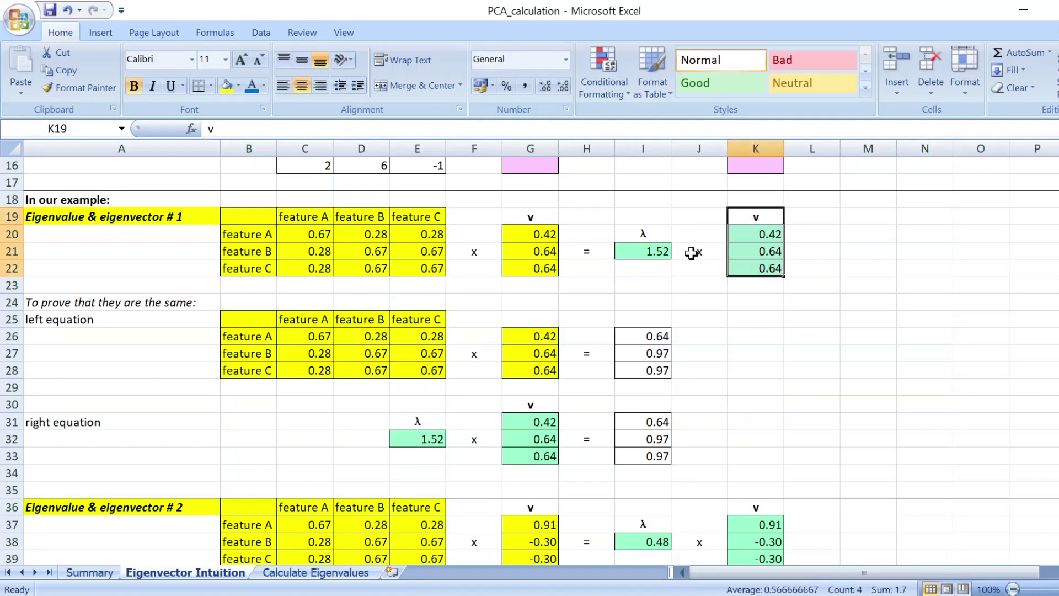
drag(547, 216, 320, 267)
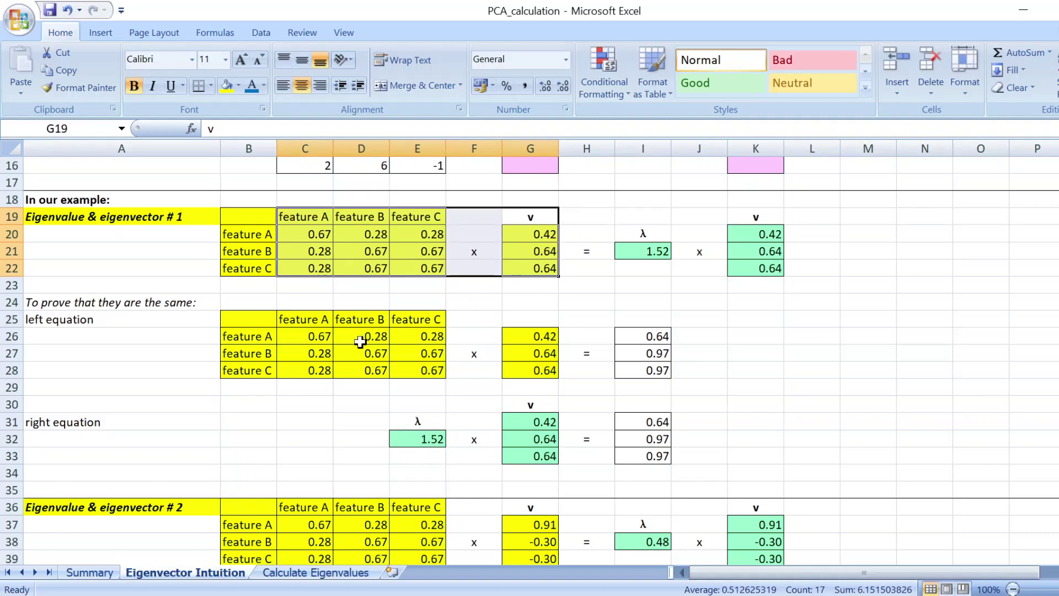
drag(549, 333, 330, 377)
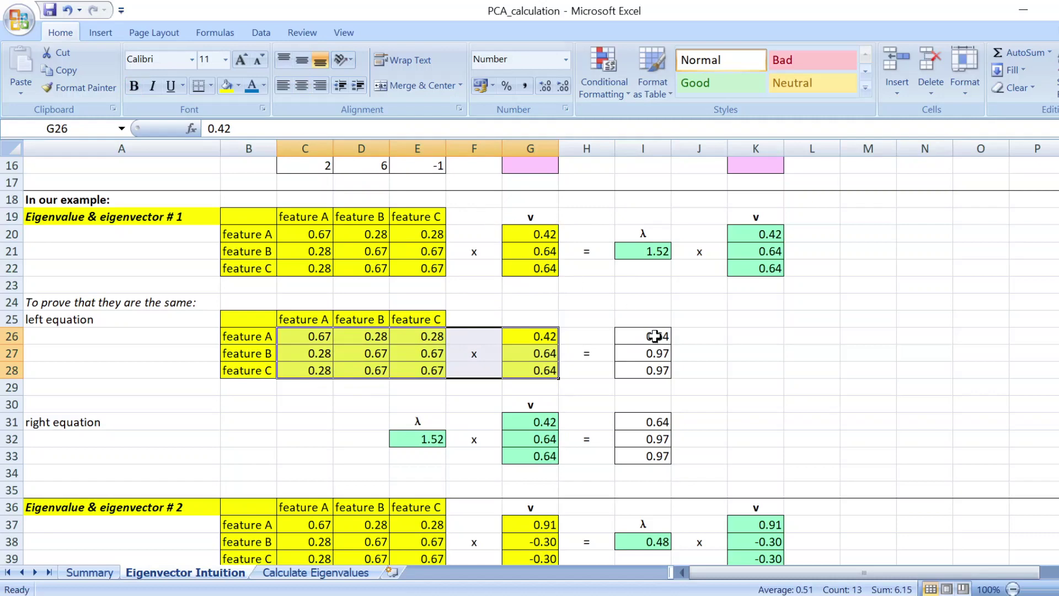
drag(657, 337, 657, 377)
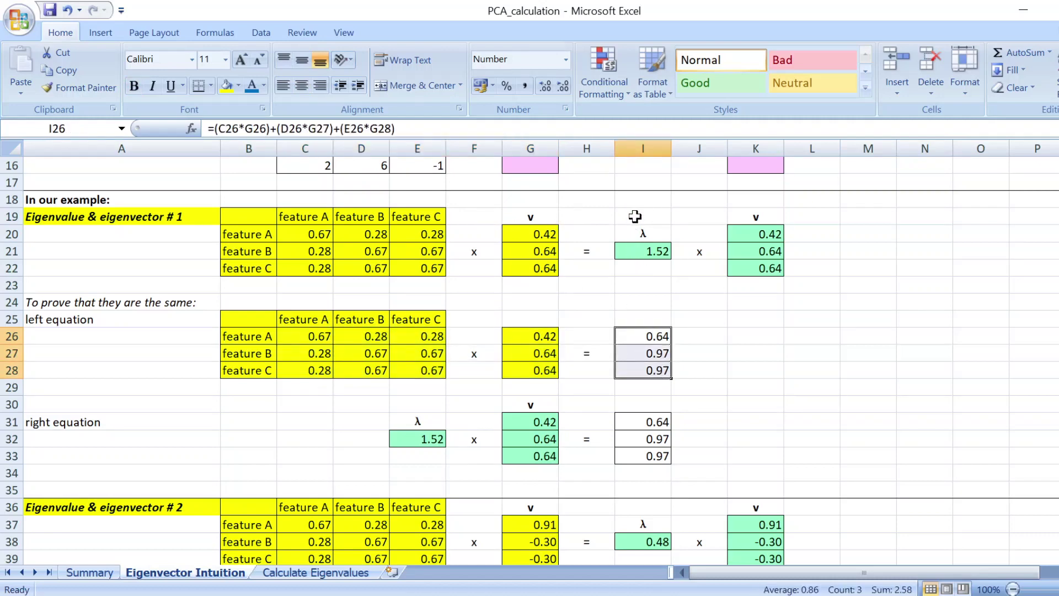
drag(644, 234, 650, 251)
drag(644, 409, 652, 457)
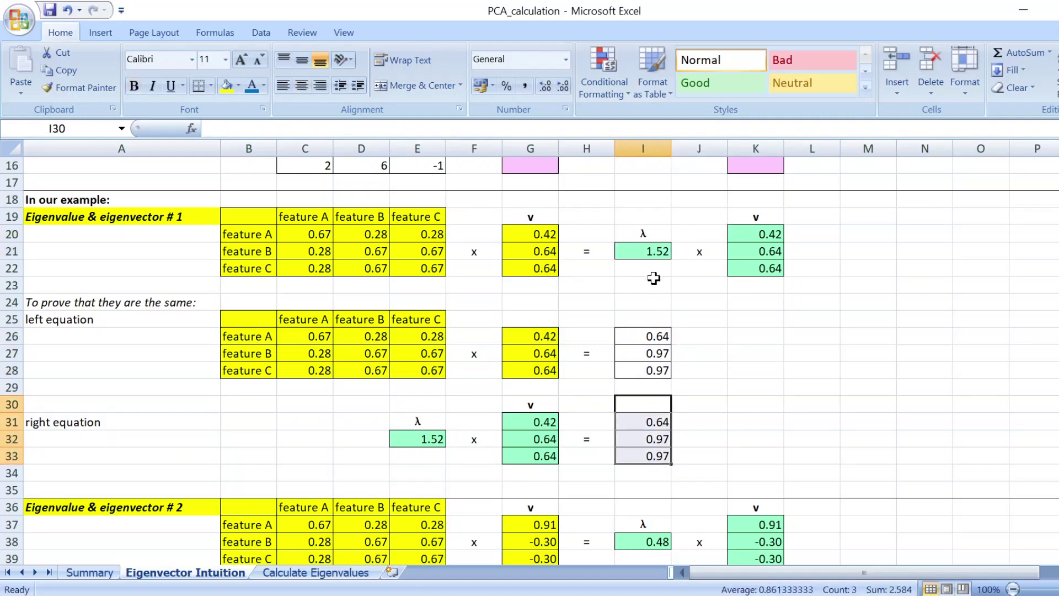
drag(647, 234, 653, 251)
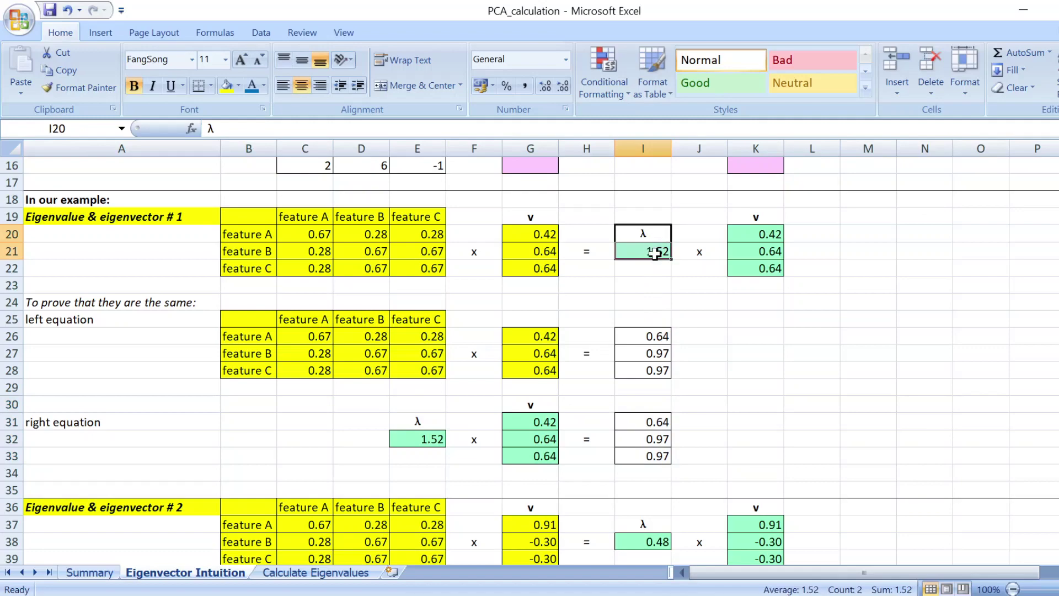
drag(768, 219, 765, 268)
scroll(760, 280, down, 2)
scroll(739, 439, down, 11)
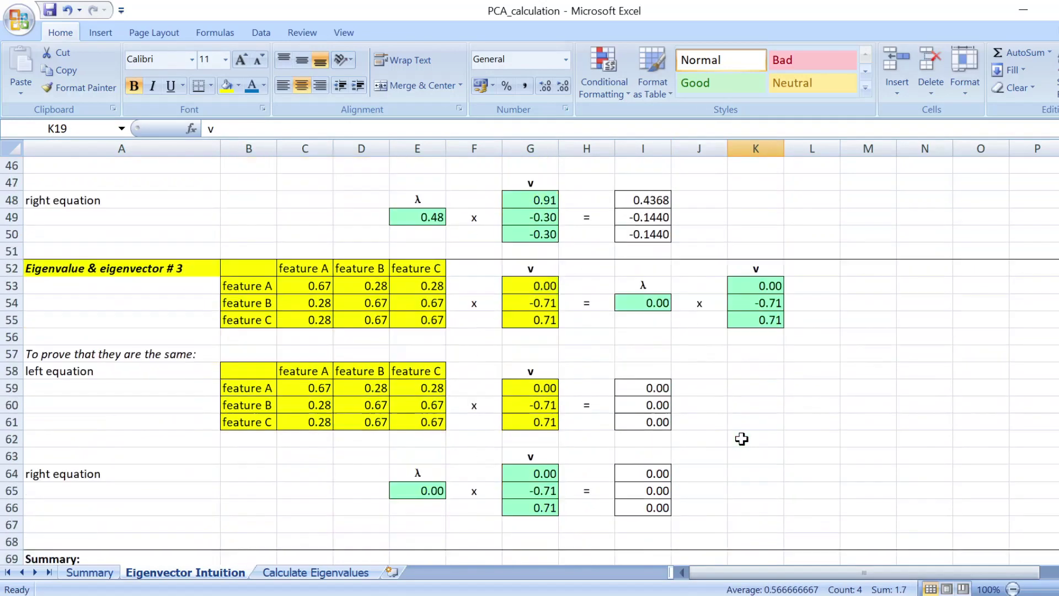
scroll(742, 439, down, 1)
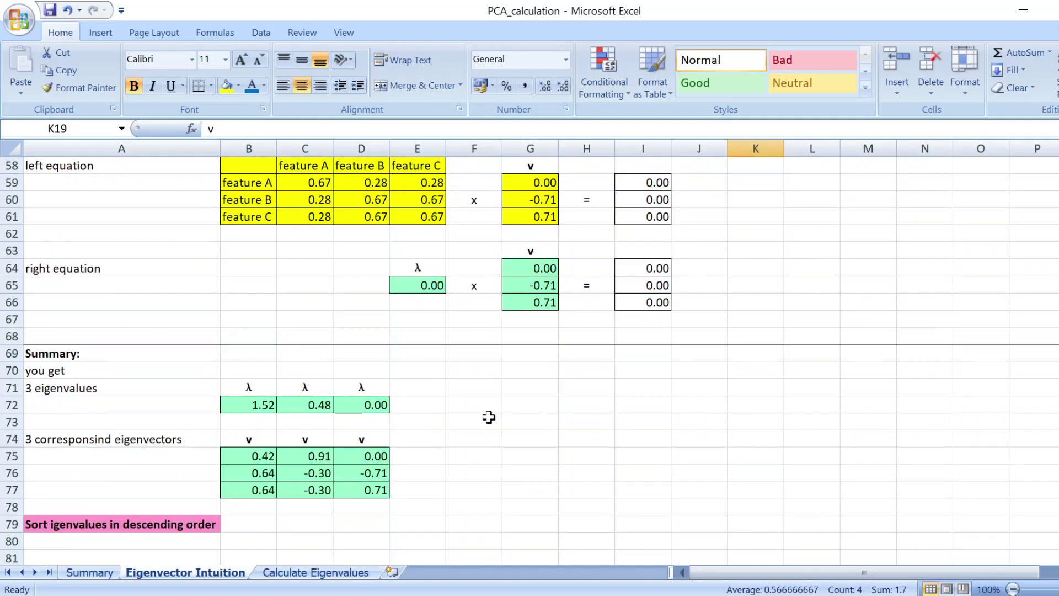
click(259, 406)
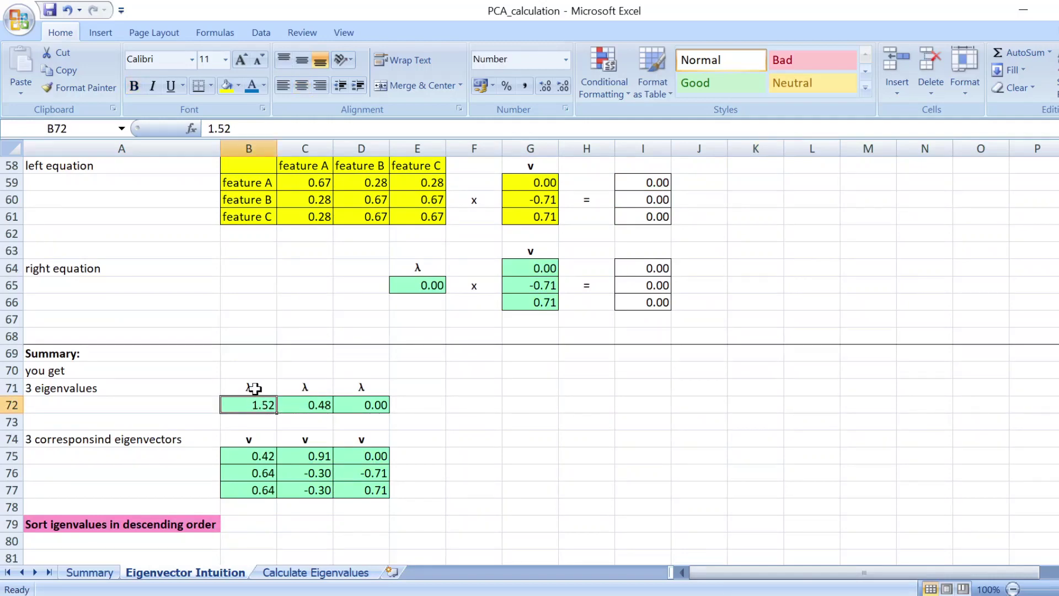
drag(253, 456, 259, 486)
drag(254, 440, 356, 490)
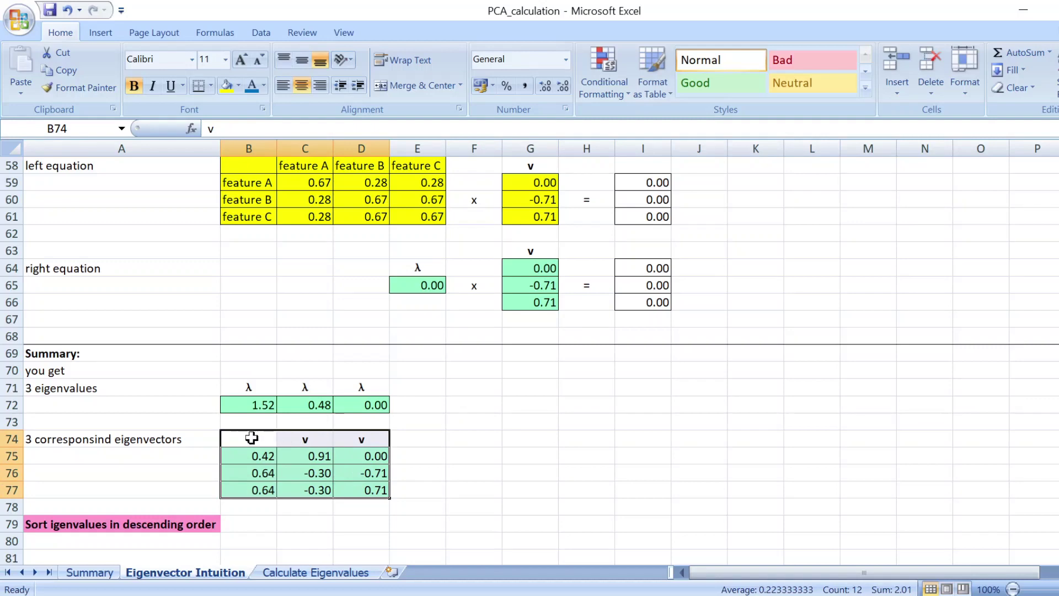
Step: Explain the eigenvector #1 equation: covariance matrix, eigenvector v, and eigenvalue λ = 1.52
scroll(331, 434, up, 4)
scroll(320, 431, up, 5)
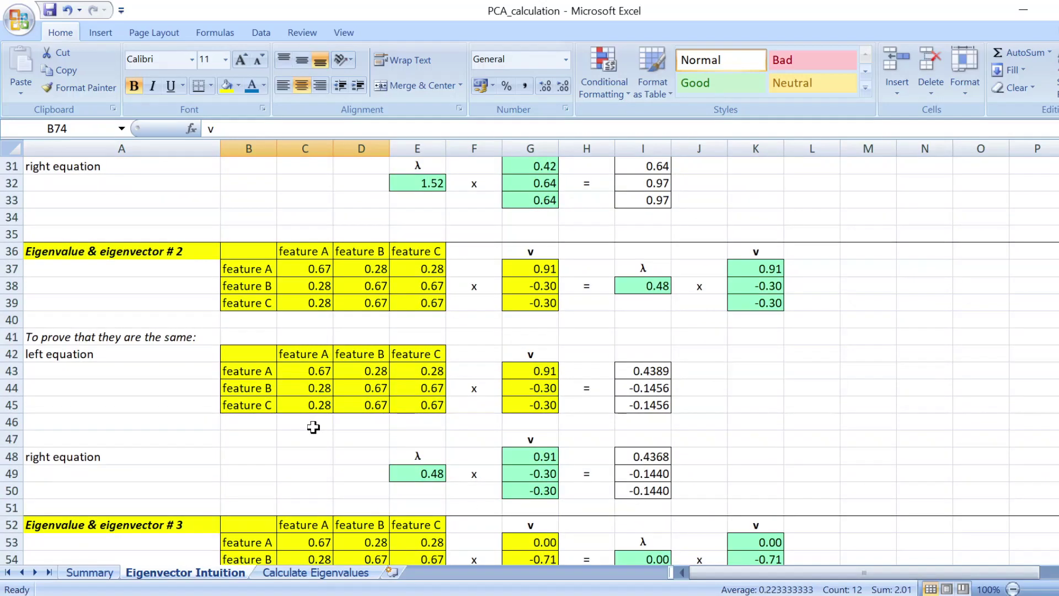
scroll(314, 427, up, 3)
scroll(298, 430, up, 2)
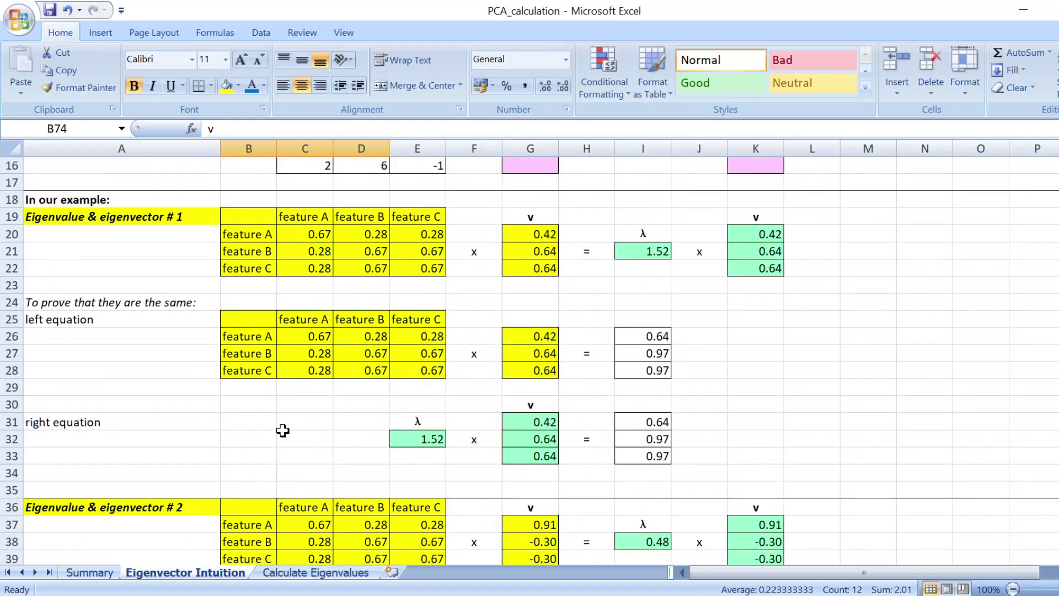
scroll(281, 429, up, 1)
scroll(281, 430, down, 1)
drag(264, 213, 761, 267)
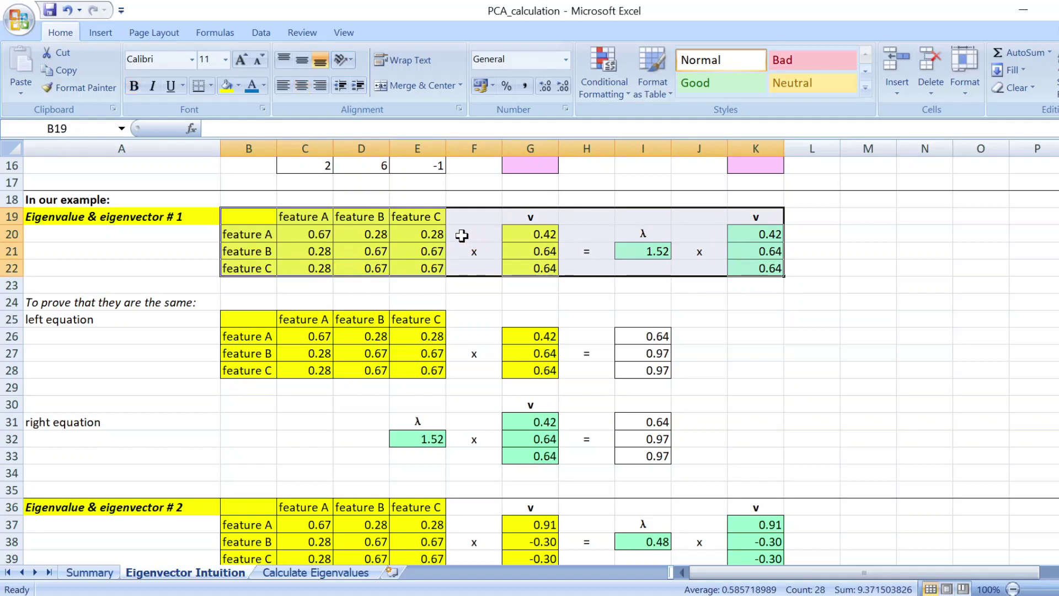
drag(442, 236, 322, 268)
drag(526, 218, 532, 267)
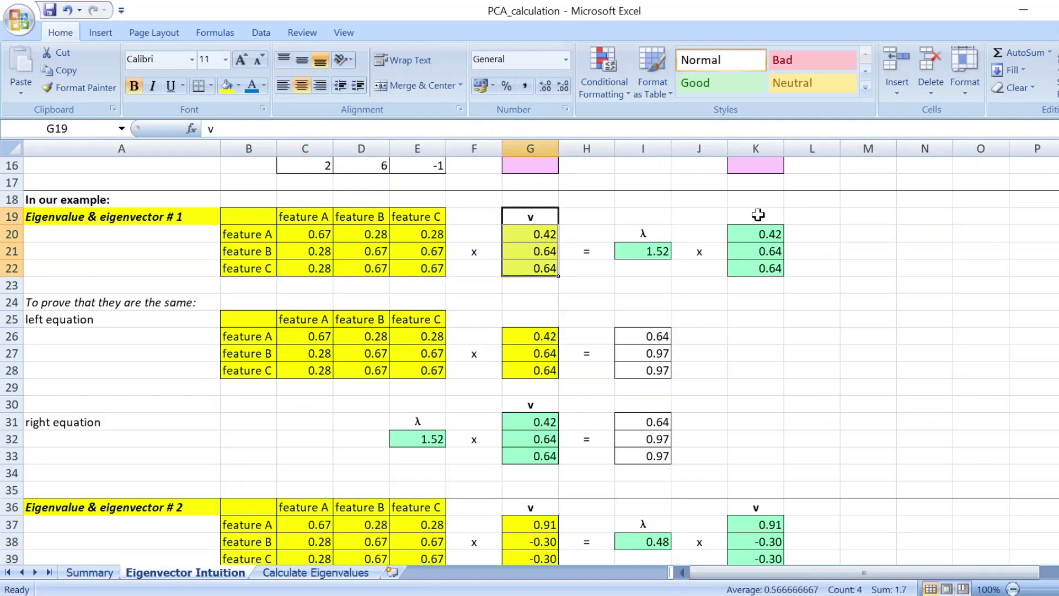
drag(759, 215, 759, 268)
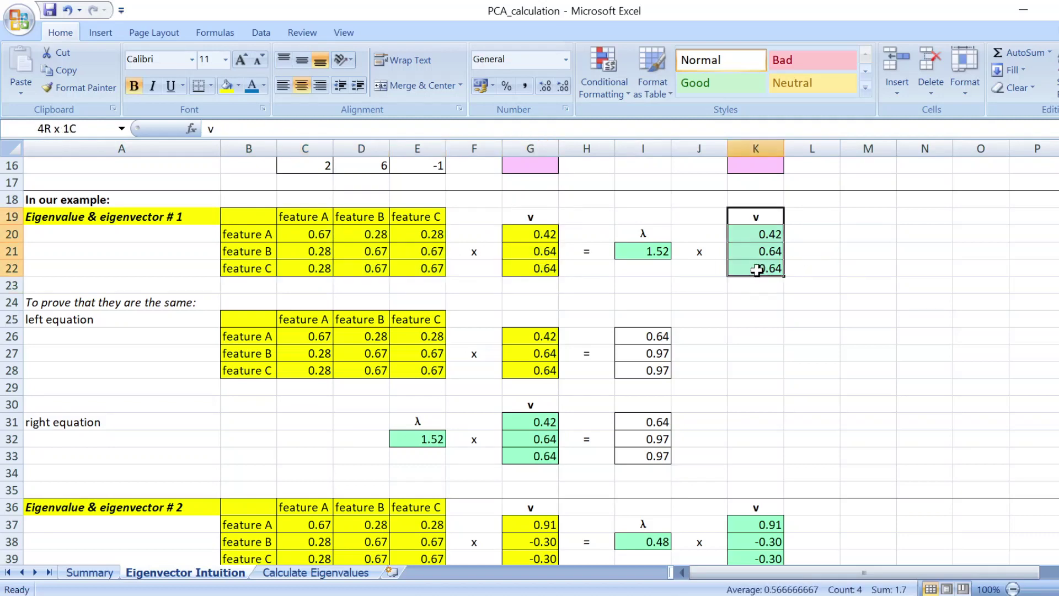
click(641, 229)
drag(642, 229, 645, 253)
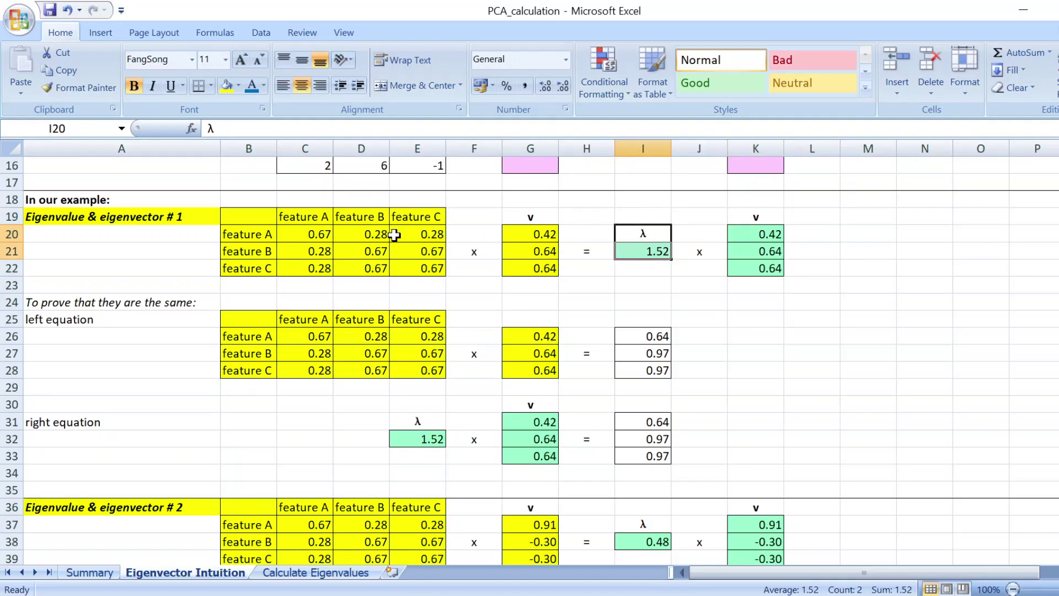
drag(319, 234, 421, 275)
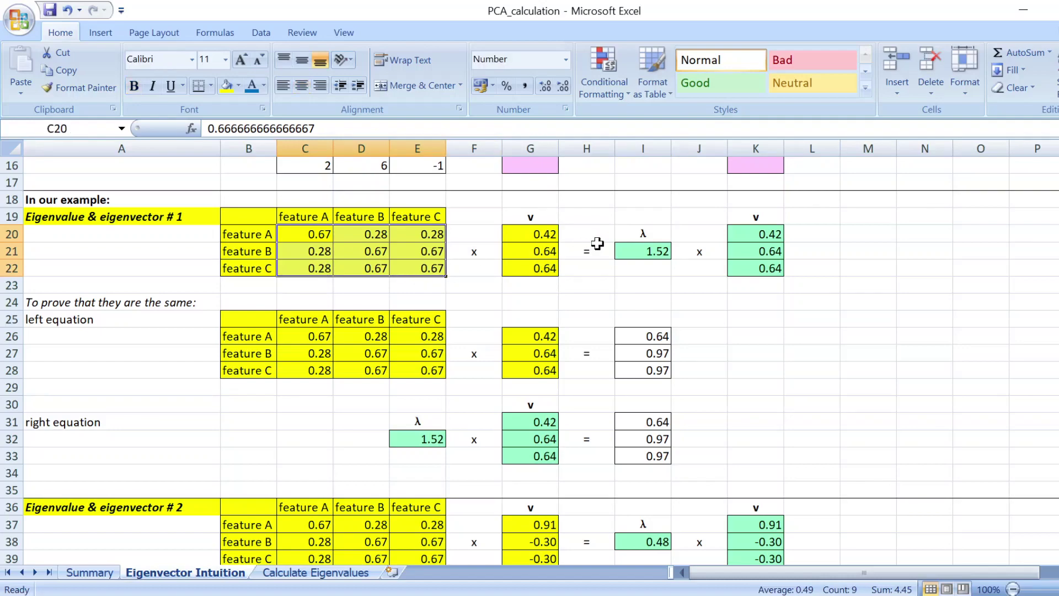
Step: Select the summary block of eigenvalues 1.52, 0.48, 0.00 with their eigenvectors
scroll(606, 254, down, 13)
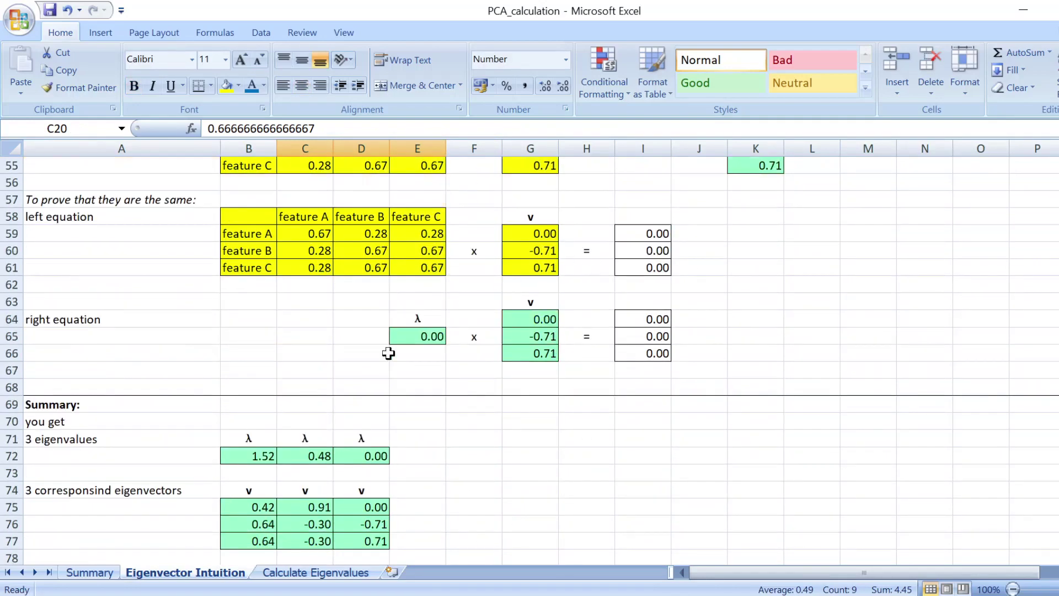
scroll(370, 354, down, 1)
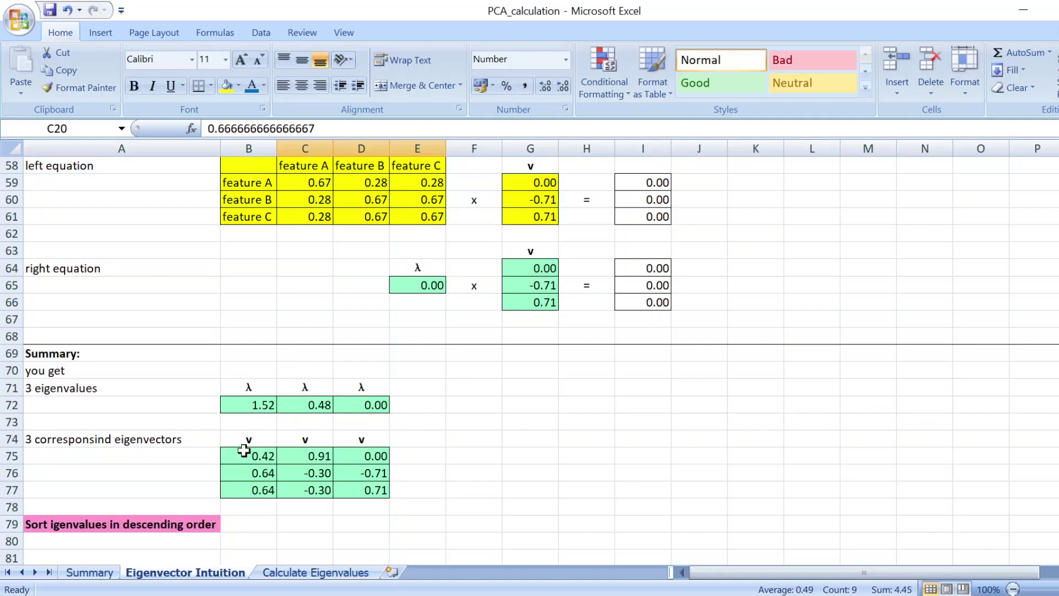
drag(252, 389, 257, 502)
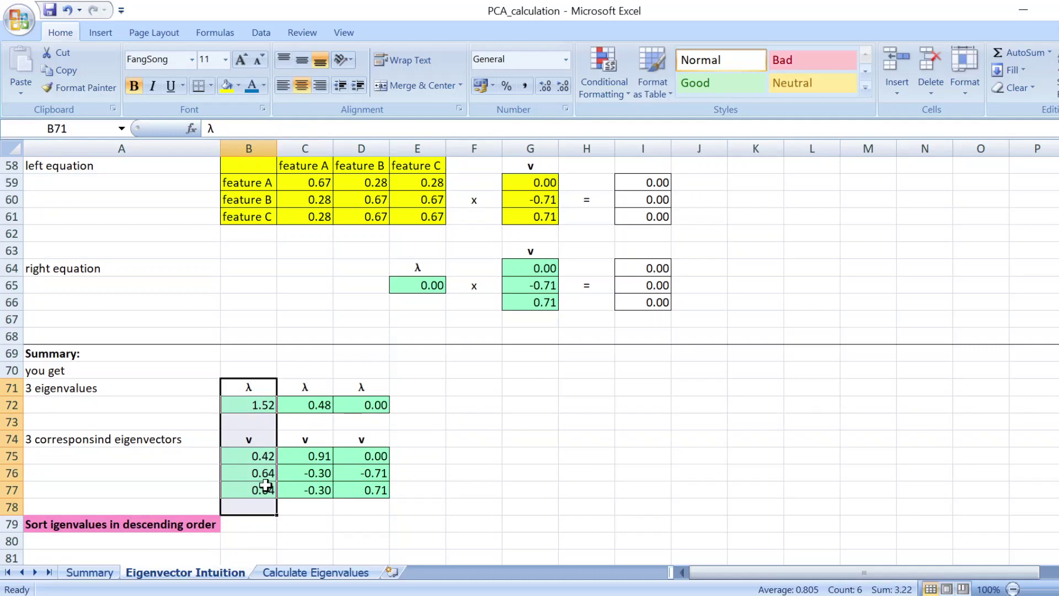
drag(270, 389, 361, 490)
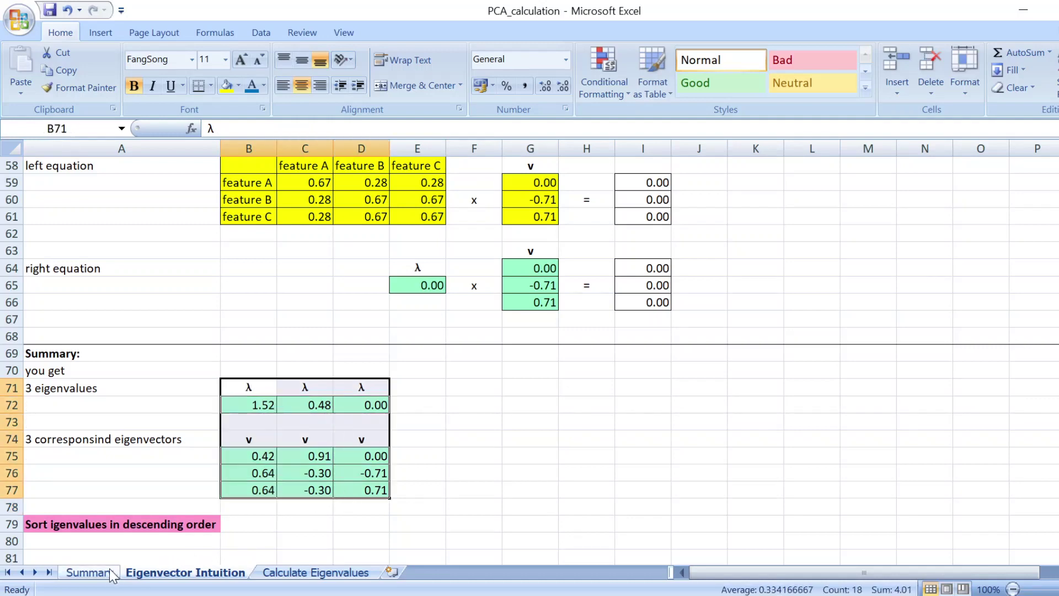
Step: On the Summary sheet, mark the standardized data and its multiplication by the sorted eigenvectors
click(88, 573)
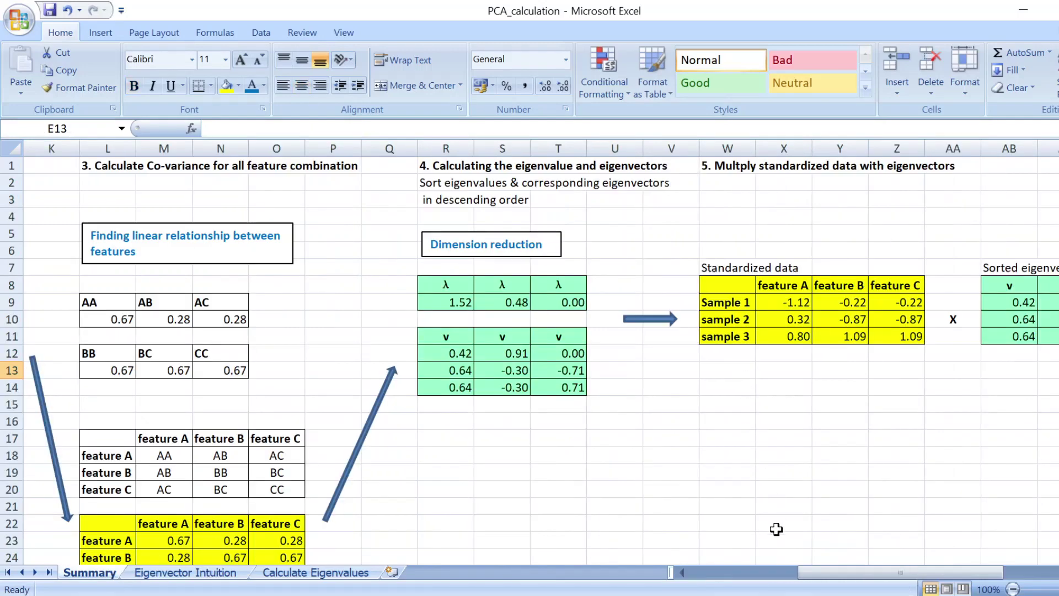
drag(827, 572, 883, 572)
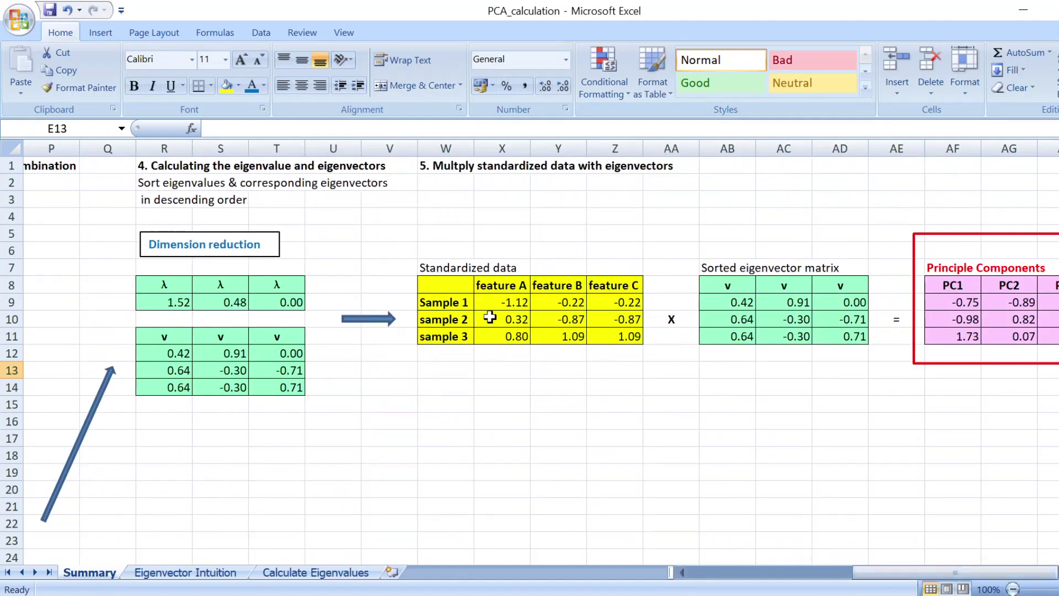
drag(502, 301, 623, 337)
drag(877, 573, 715, 573)
drag(502, 320, 572, 360)
drag(794, 572, 987, 572)
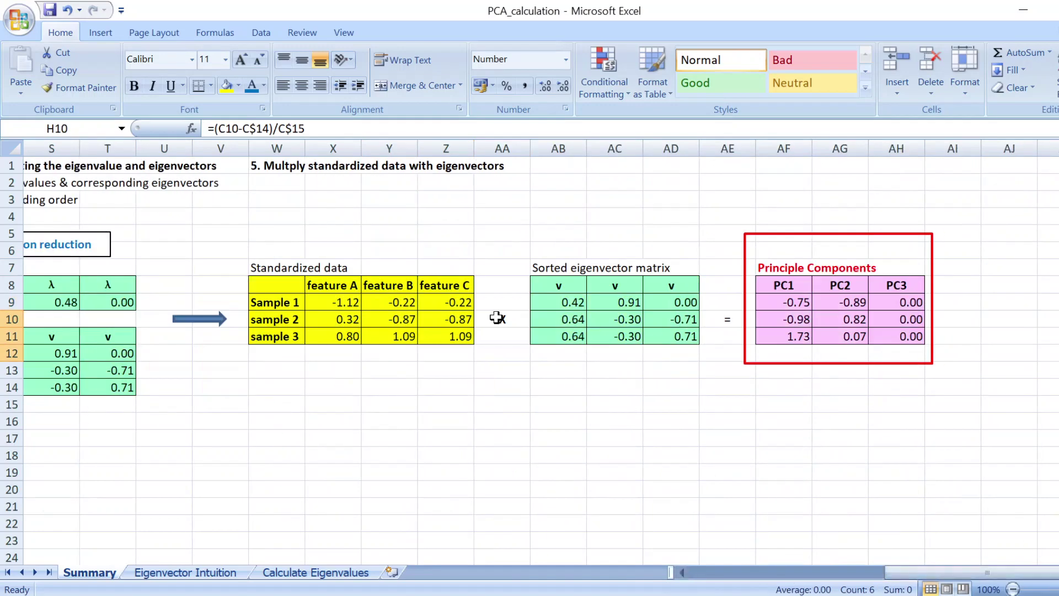
click(497, 318)
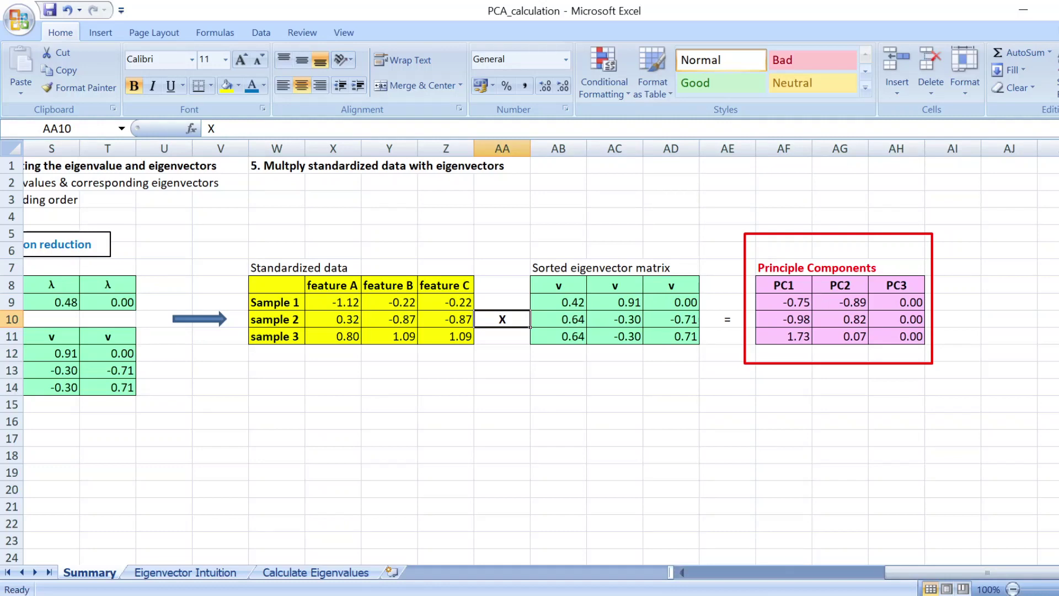
Step: Select the principal components results and the PC1 column (−0.75, −0.98, 1.73)
mouse_move(914, 576)
mouse_down()
mouse_move(871, 577)
mouse_move(922, 577)
mouse_up()
drag(780, 284, 793, 338)
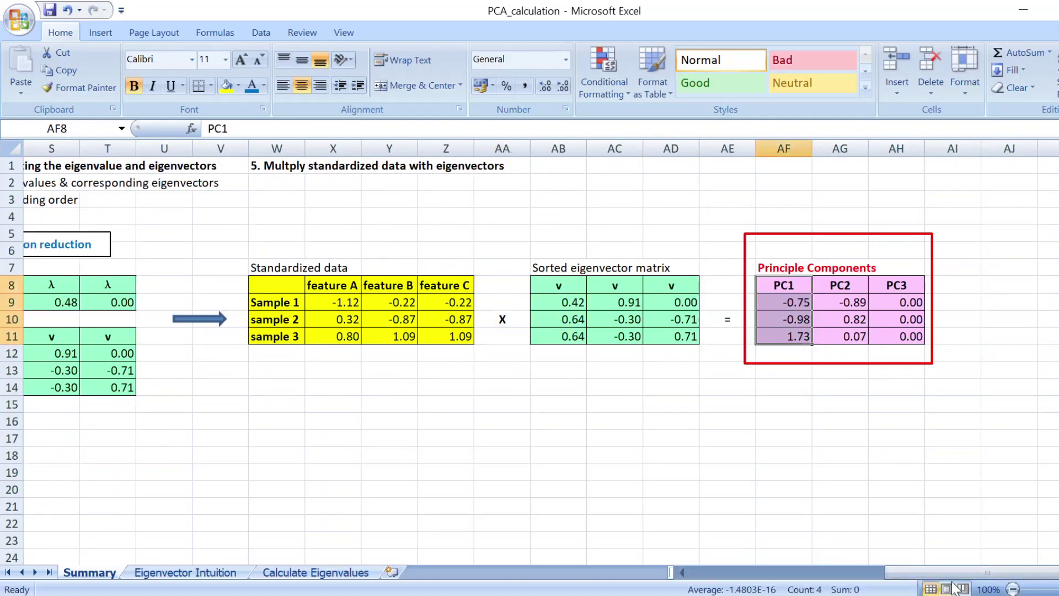
click(940, 437)
drag(780, 285, 906, 329)
drag(938, 573, 648, 582)
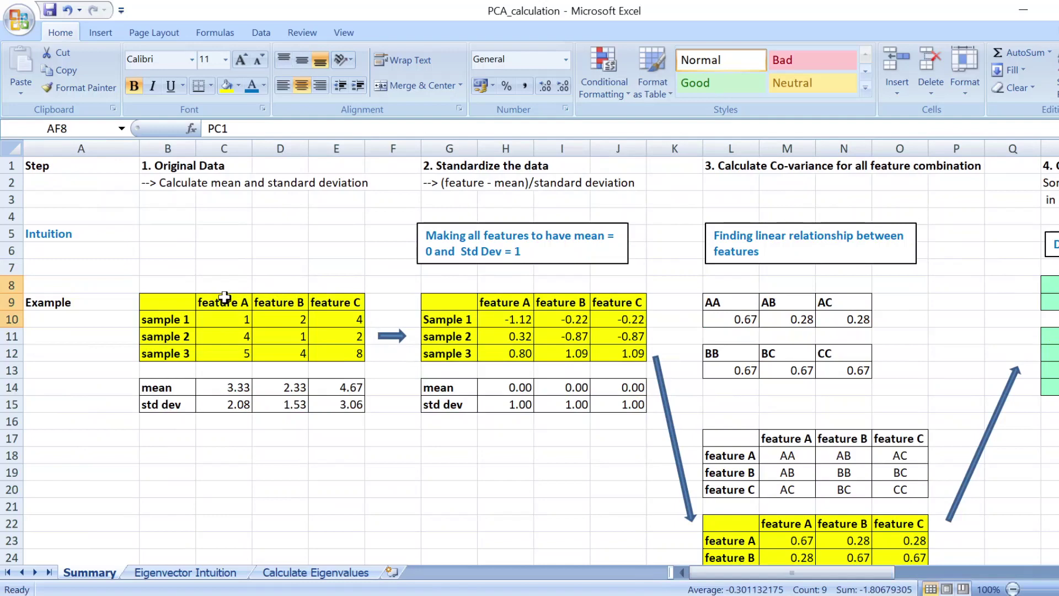
drag(232, 301, 352, 302)
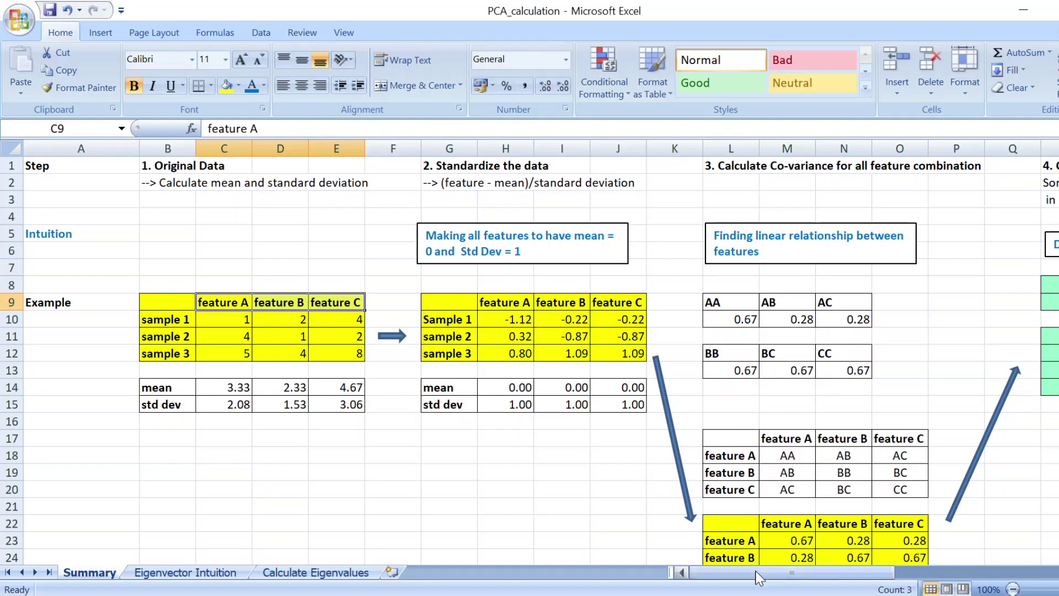
drag(744, 573, 941, 574)
drag(785, 292, 795, 338)
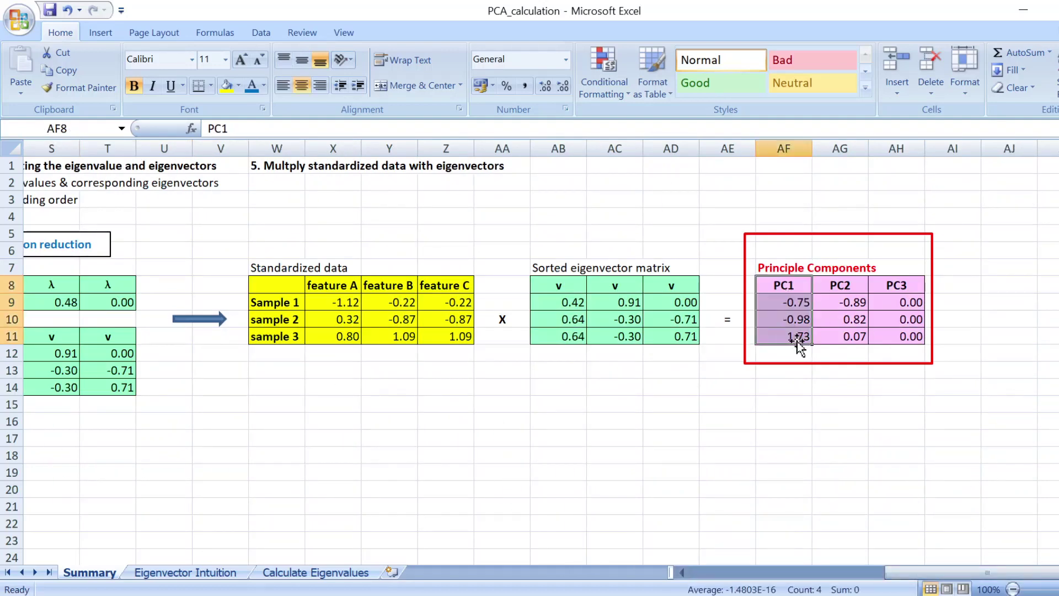
click(804, 369)
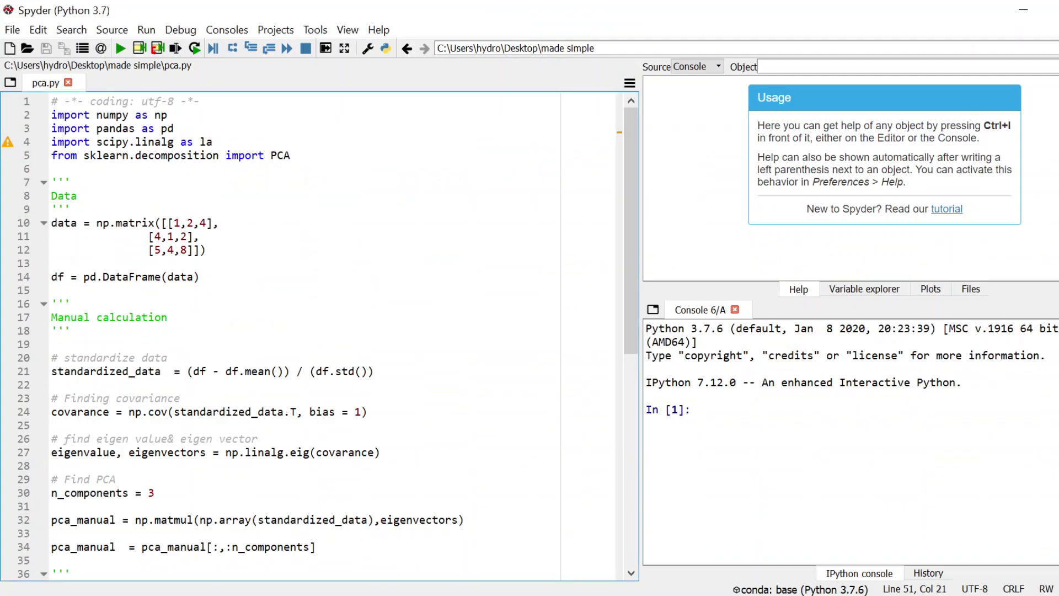
Step: Highlight the input data matrix and the standardized_data line in pca.py
drag(206, 250, 130, 223)
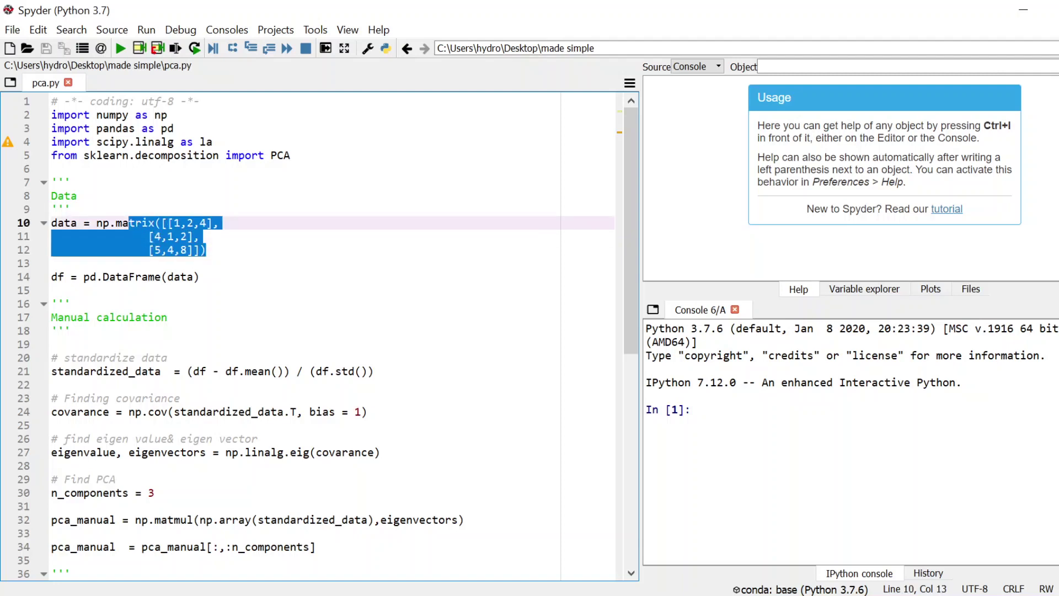
scroll(320, 335, down, 2)
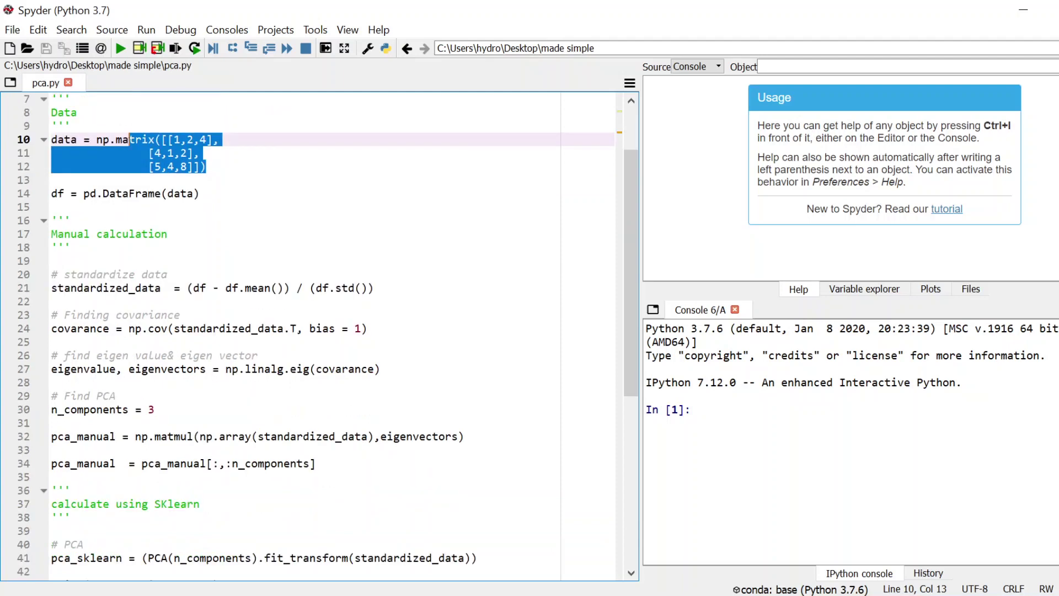
click(124, 288)
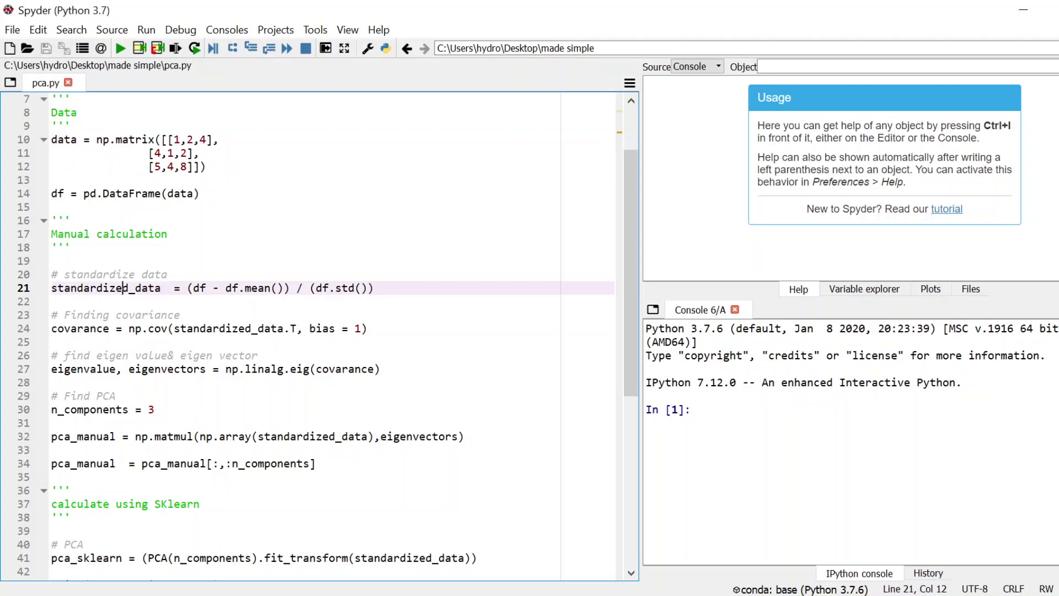
drag(135, 288, 90, 287)
click(90, 287)
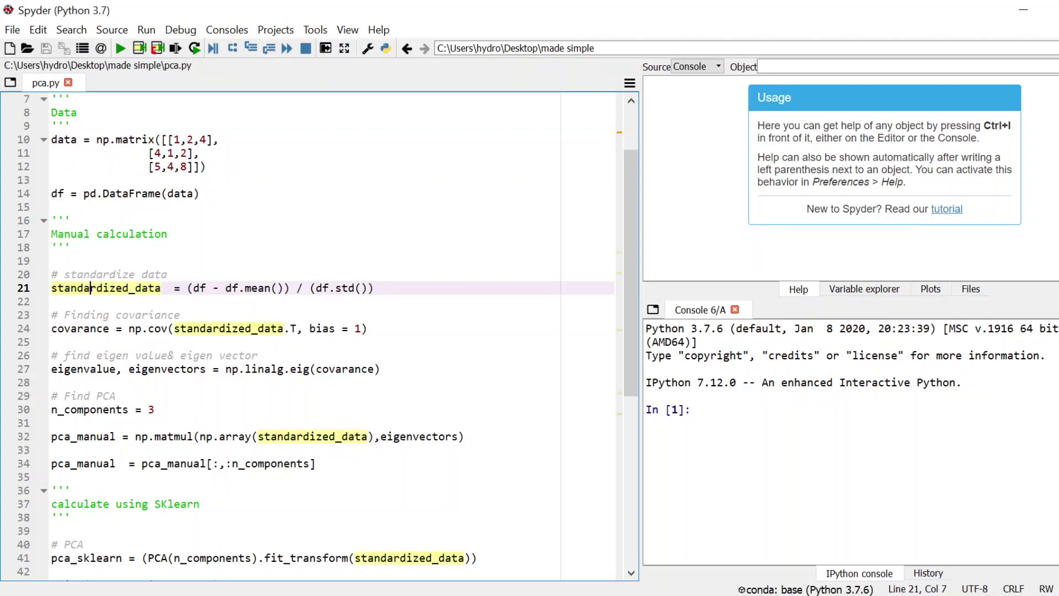
Step: Go over the covariance and eigen-decomposition lines, then run the n_components line with F9
click(84, 328)
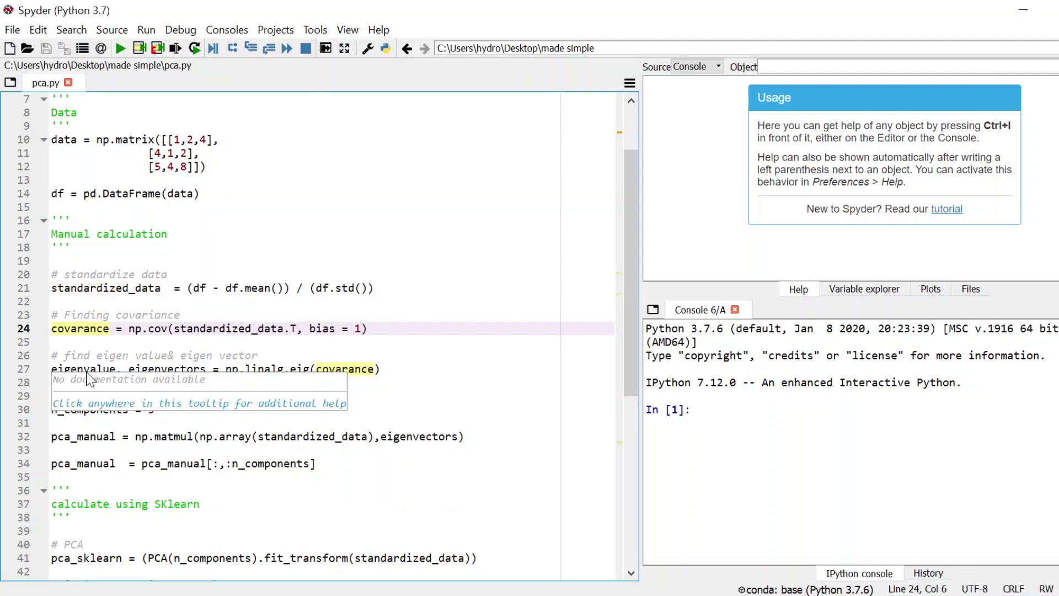
click(181, 369)
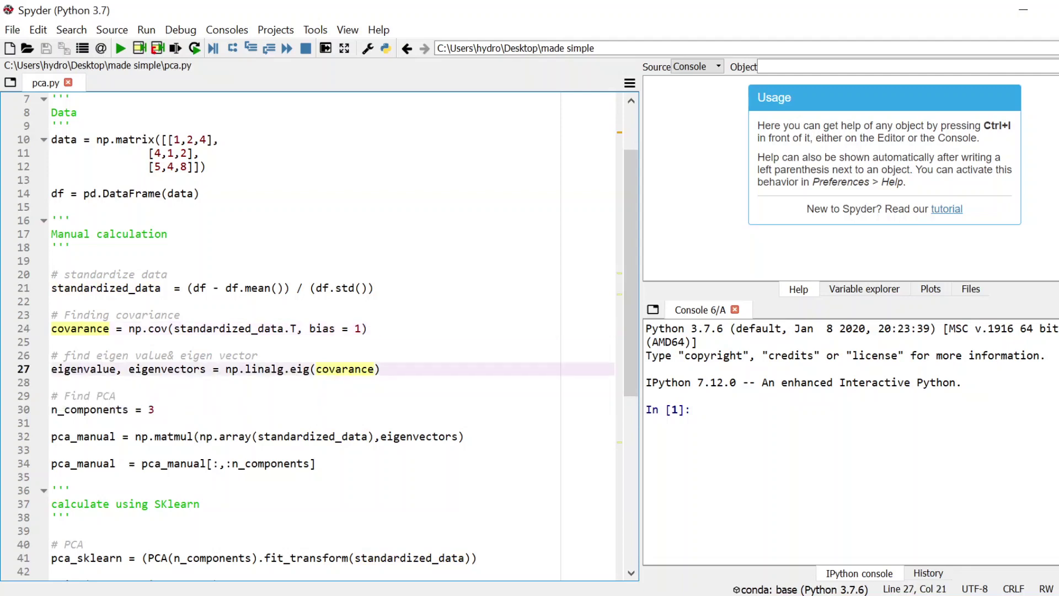
key(Down)
key(Down)
key(Down)
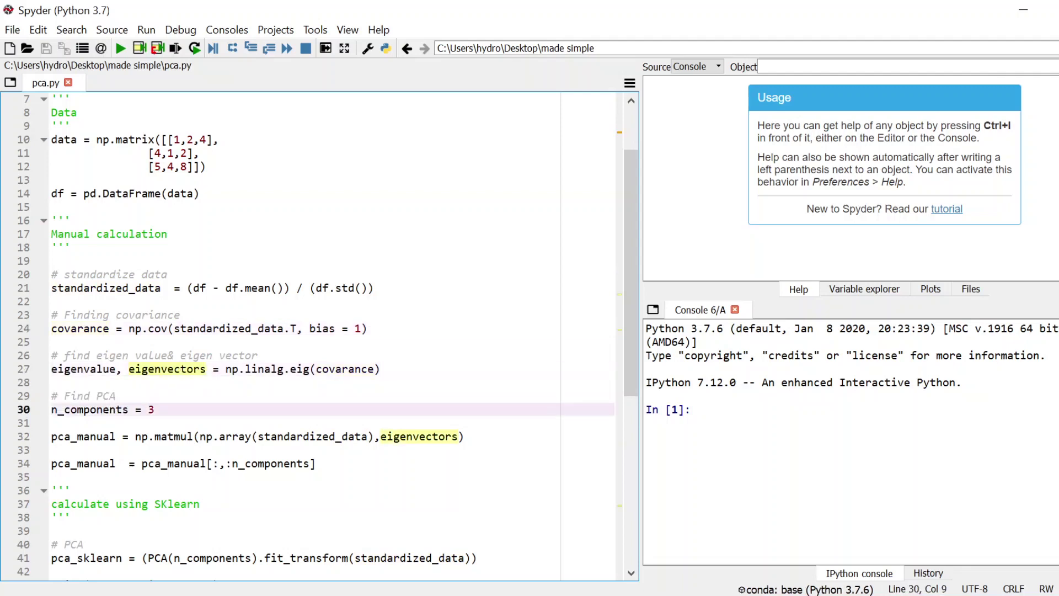
key(shift+Home)
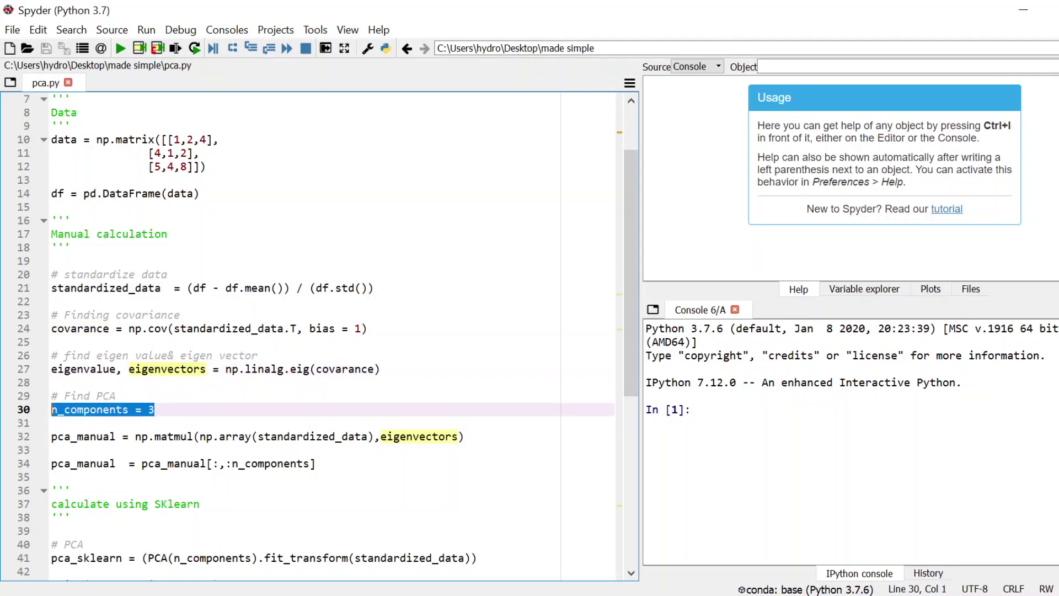
key(F9)
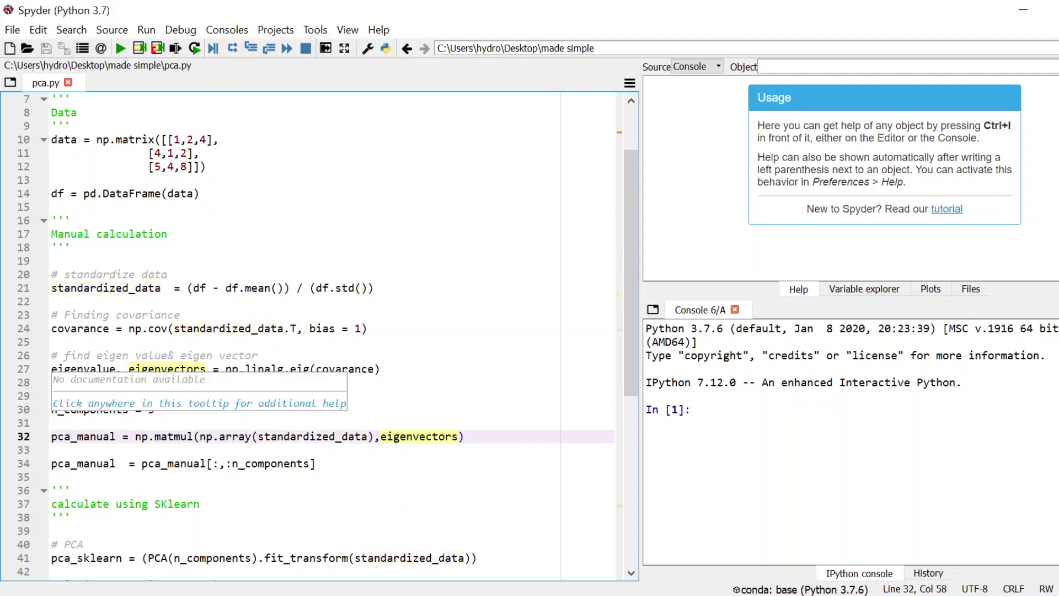
Step: Review the sklearn pca_sklearn fit_transform line and the print statements below it
scroll(328, 335, down, 1)
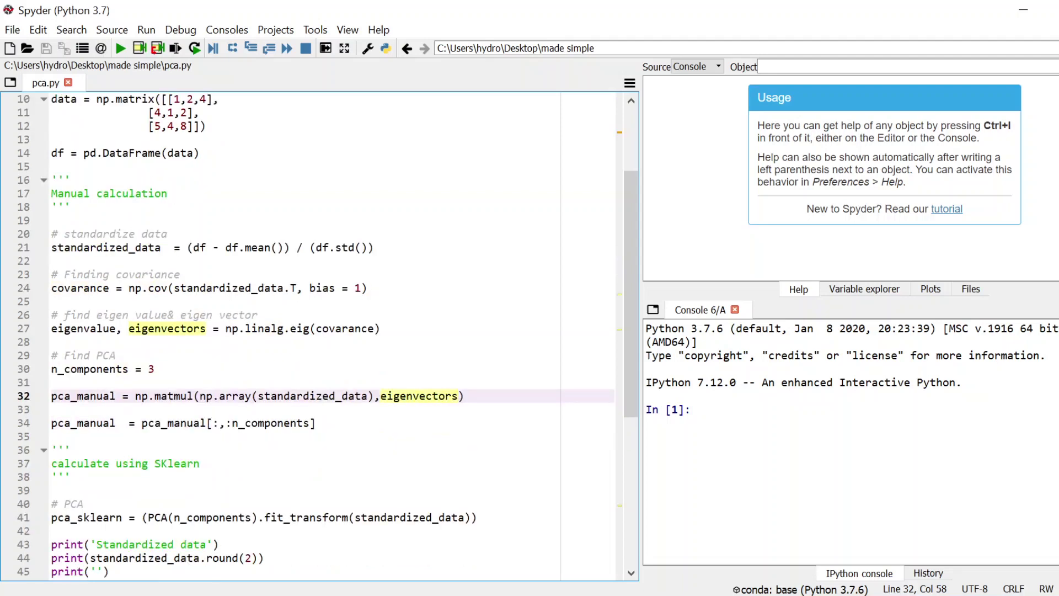
drag(51, 450, 51, 248)
scroll(328, 335, down, 1)
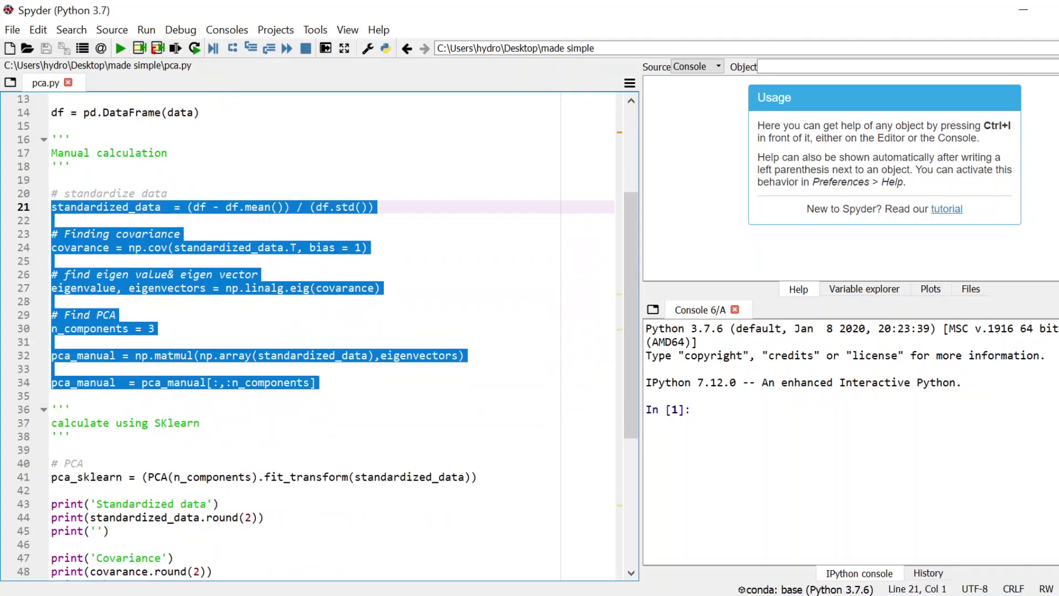
click(232, 477)
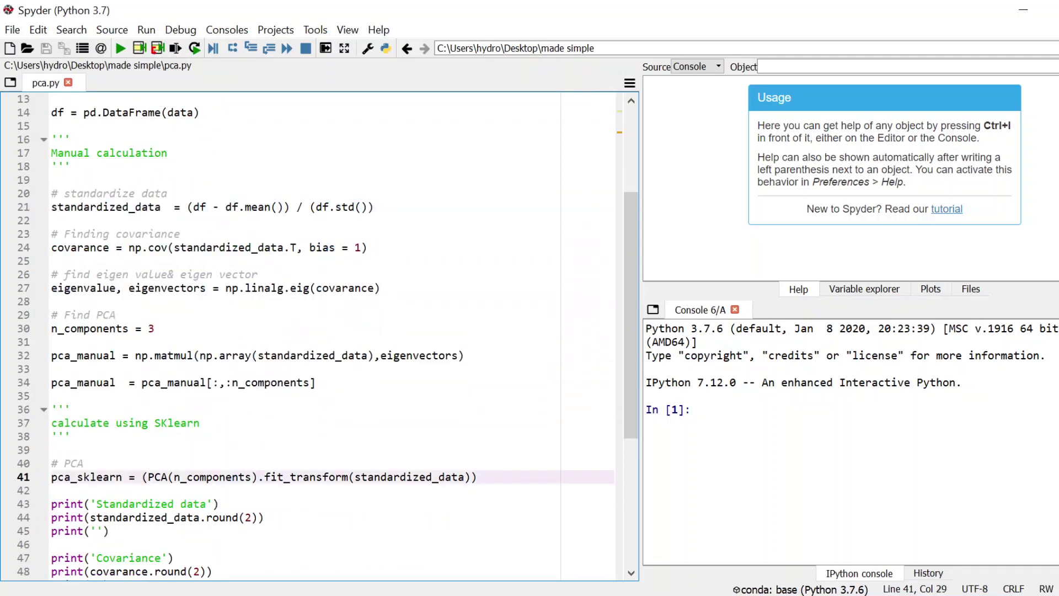
click(103, 477)
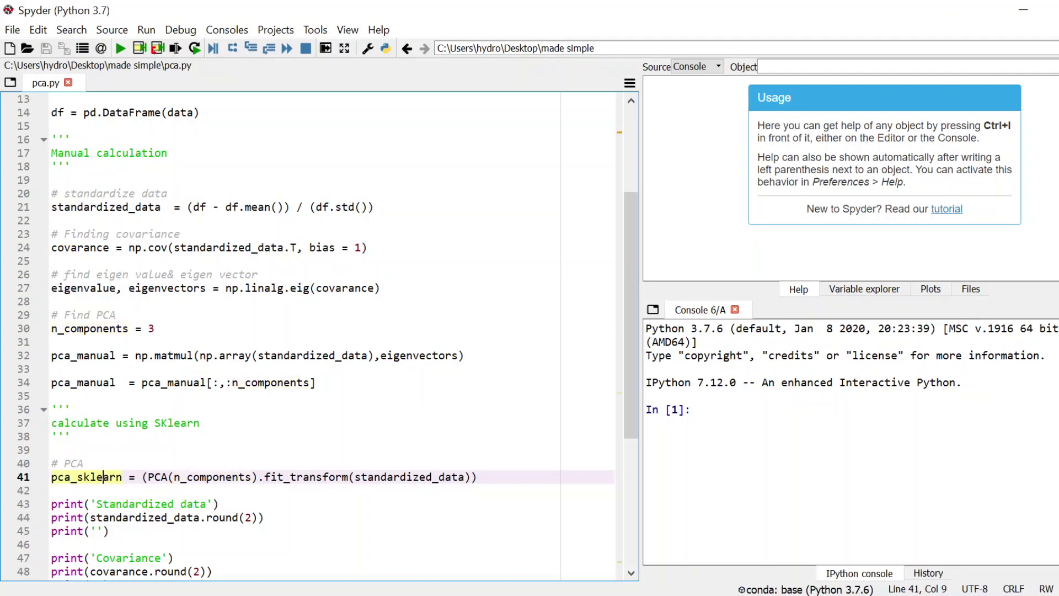
scroll(309, 331, down, 6)
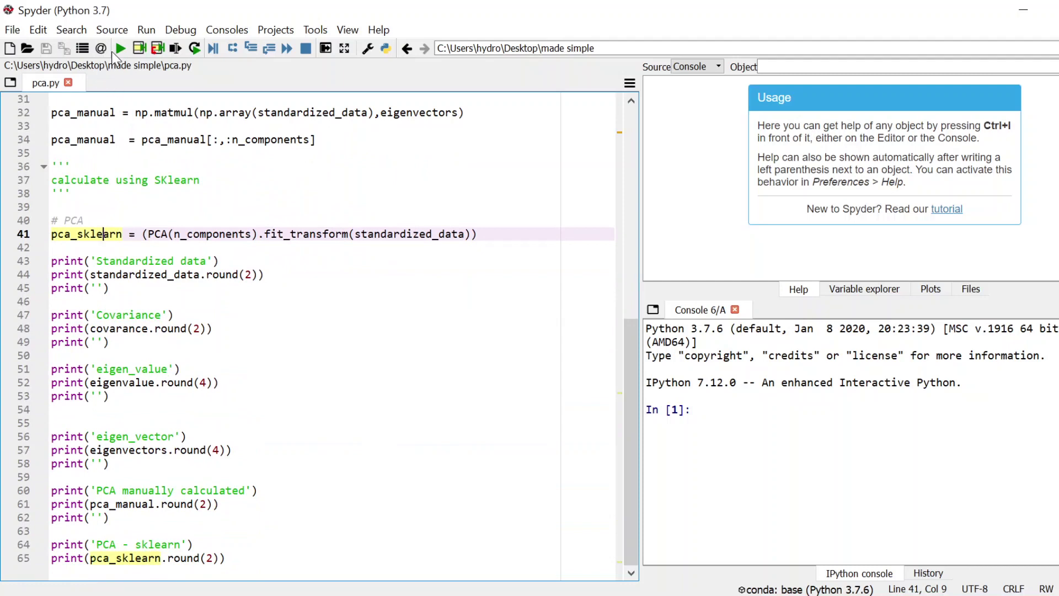
Step: Run pca.py and compare its manual and sklearn components with the Excel Principal Components table
click(119, 48)
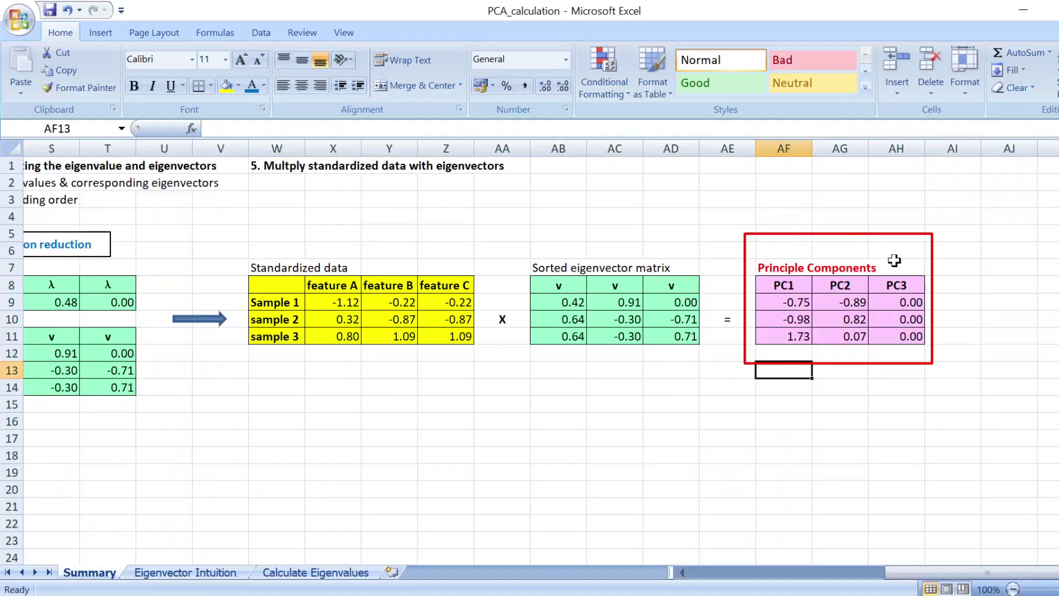
click(844, 421)
click(783, 285)
drag(783, 284, 896, 338)
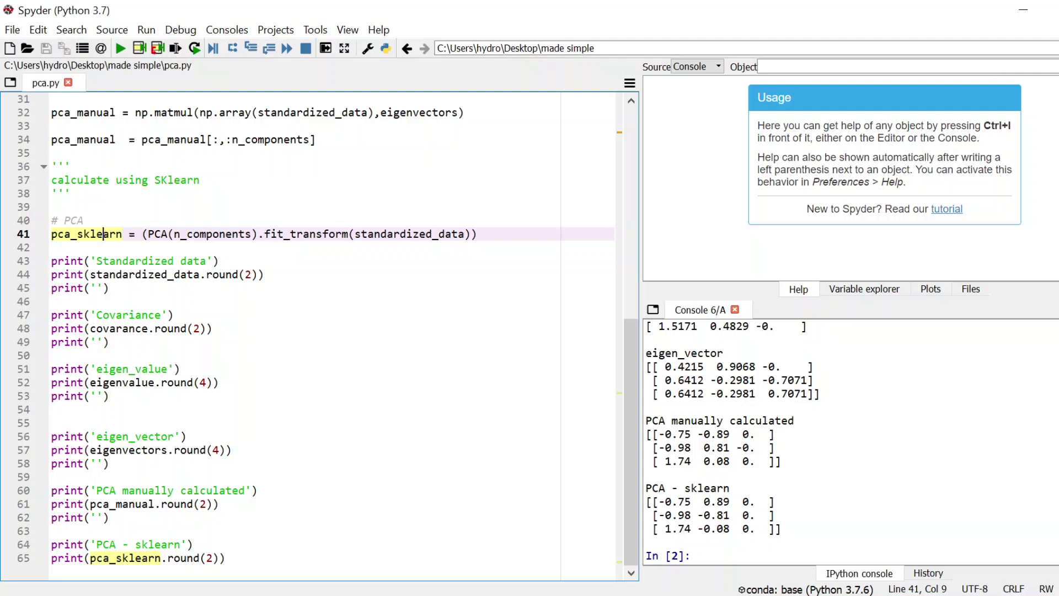
key(alt+Tab)
click(210, 571)
scroll(377, 449, up, 19)
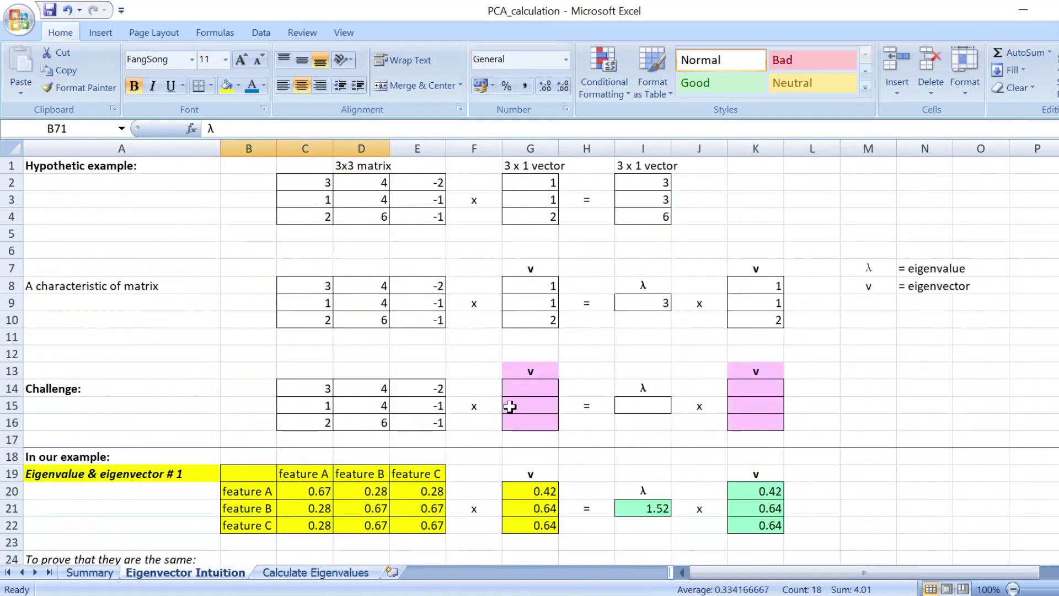
drag(642, 389, 651, 402)
drag(764, 369, 768, 414)
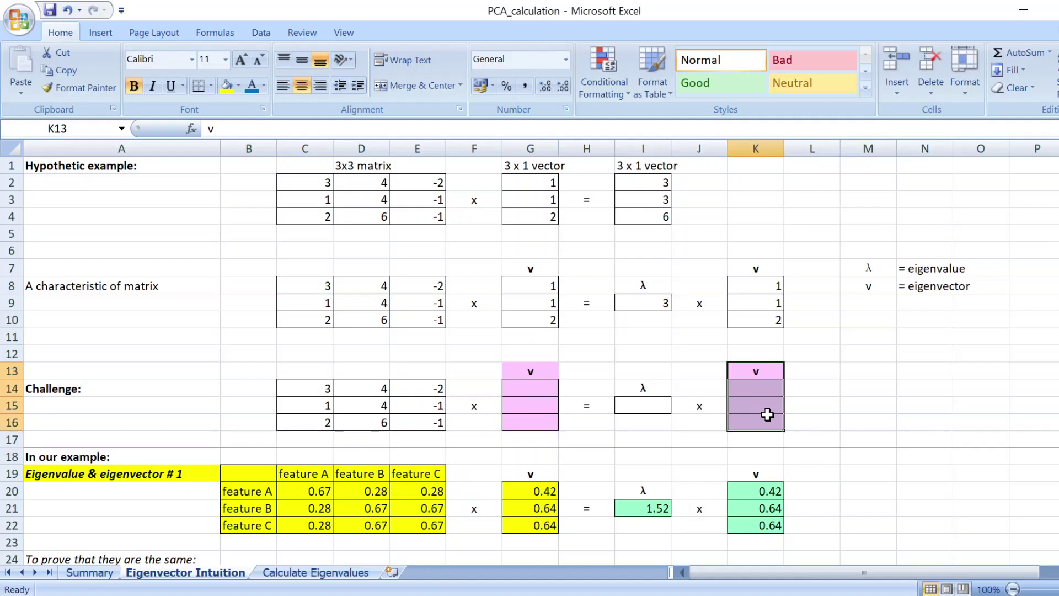
drag(782, 411, 771, 436)
click(841, 408)
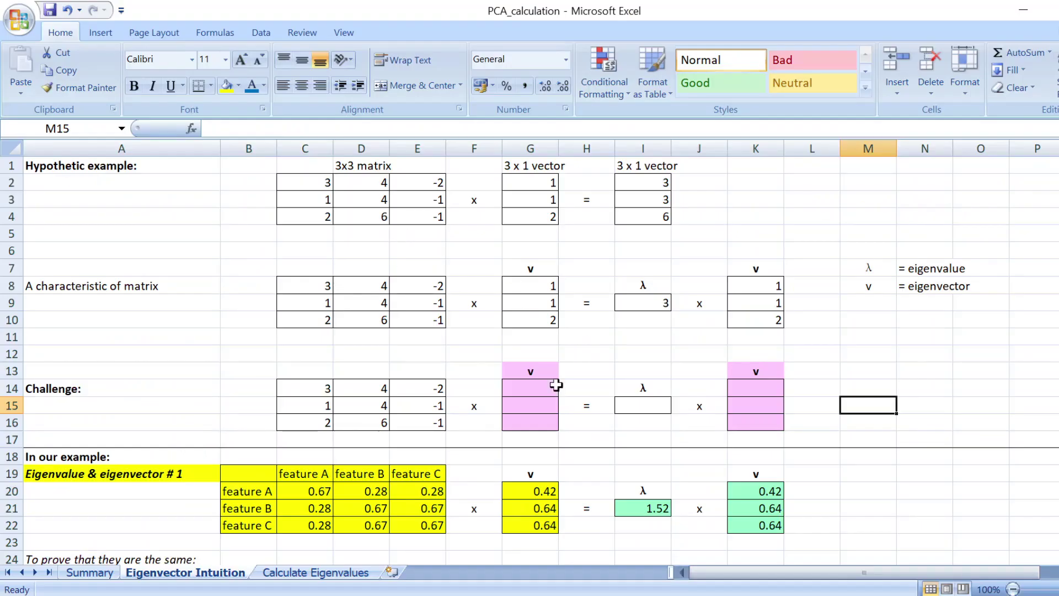
click(108, 573)
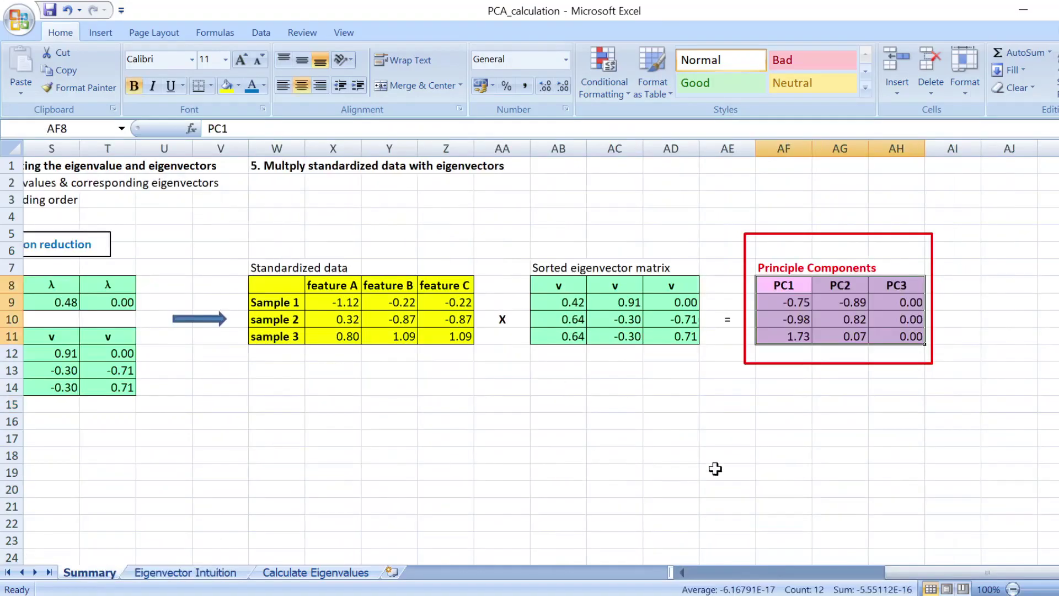
click(798, 472)
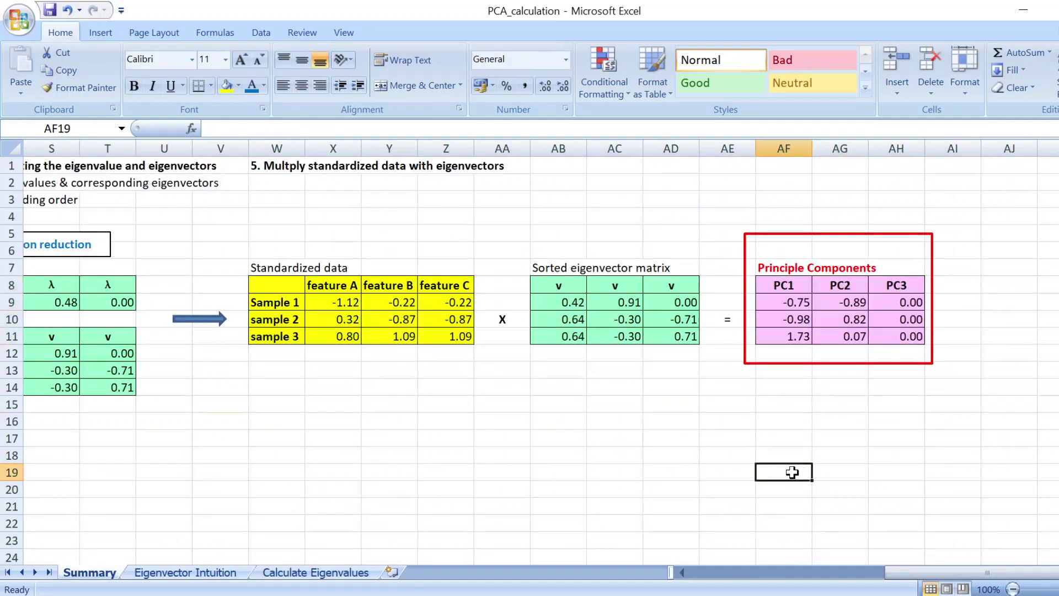
click(702, 440)
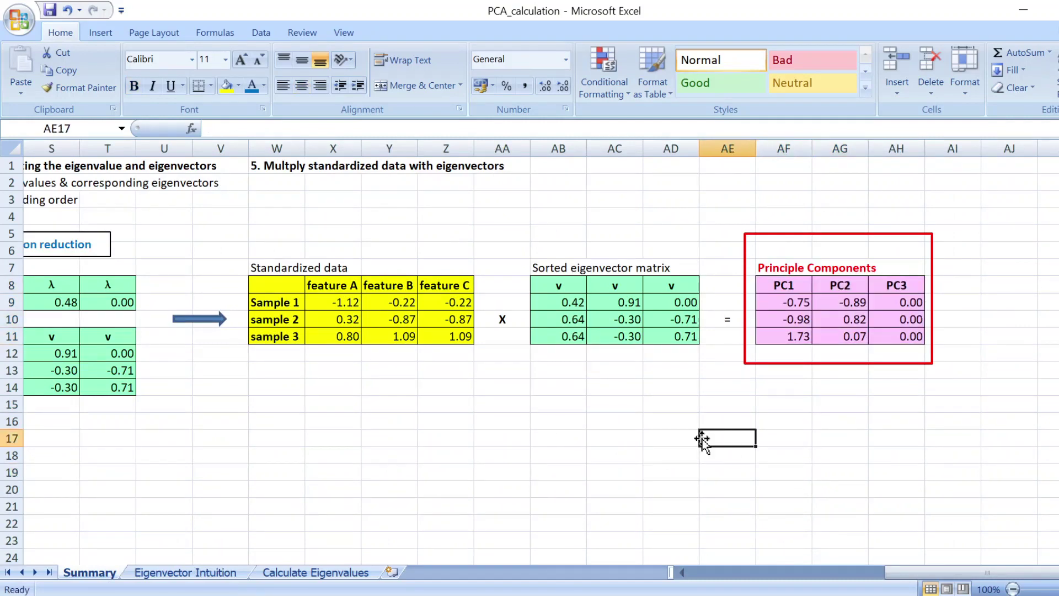